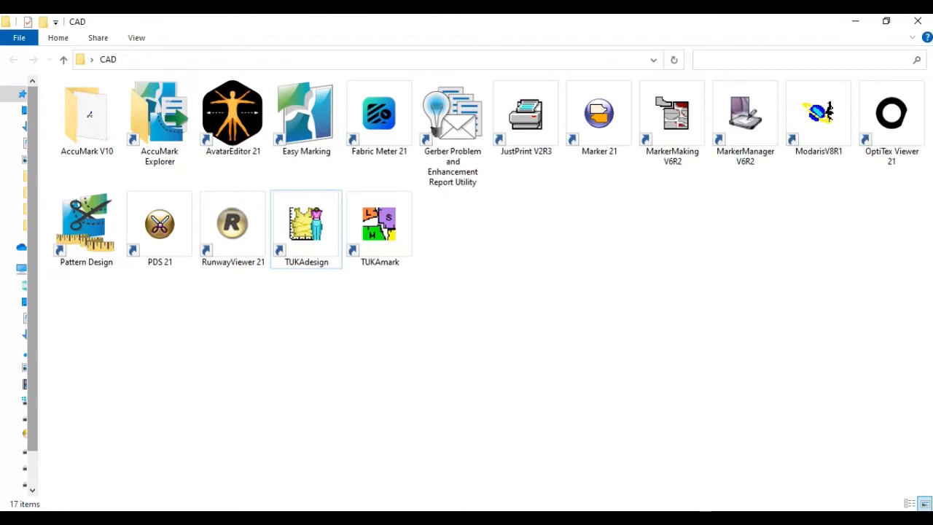
Open TUKAdesign from the CAD folder
double_click(312, 246)
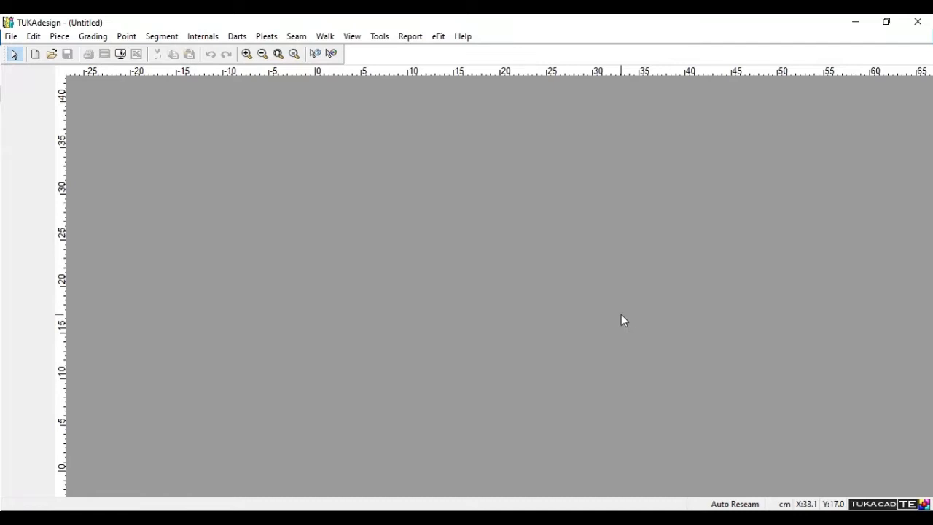
Set the working units to inches with fractions at 1/64 precision
click(379, 36)
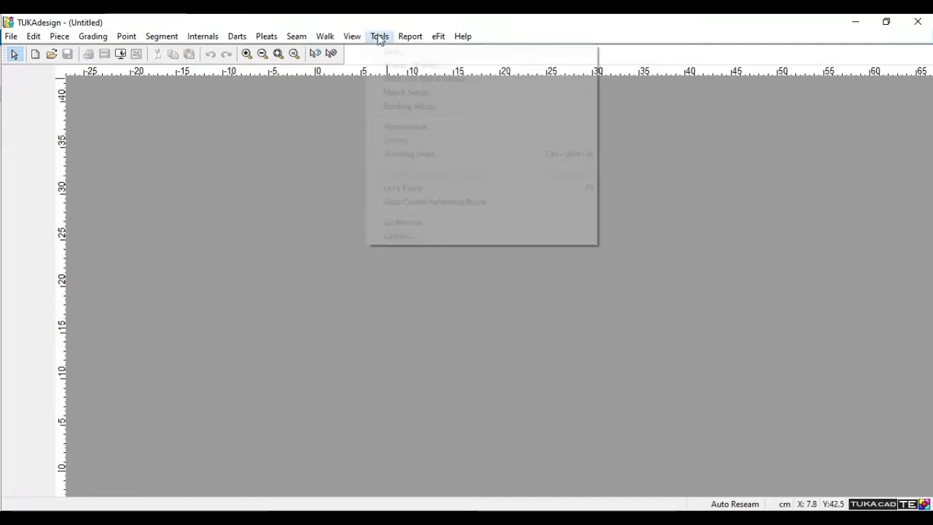
click(412, 154)
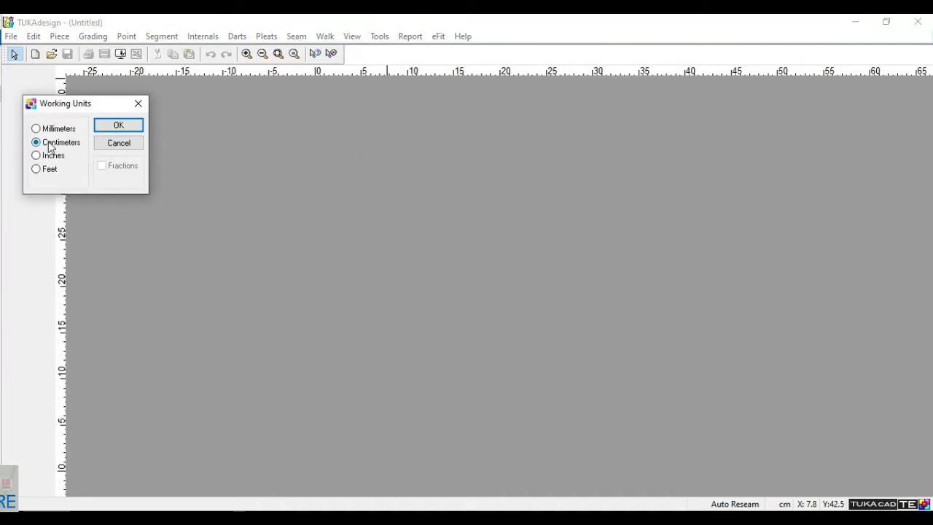
click(37, 157)
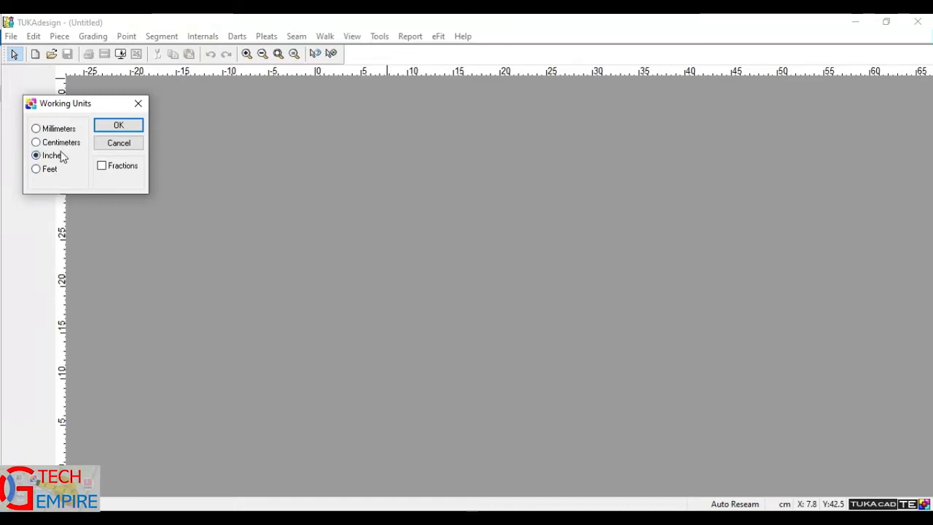
click(37, 142)
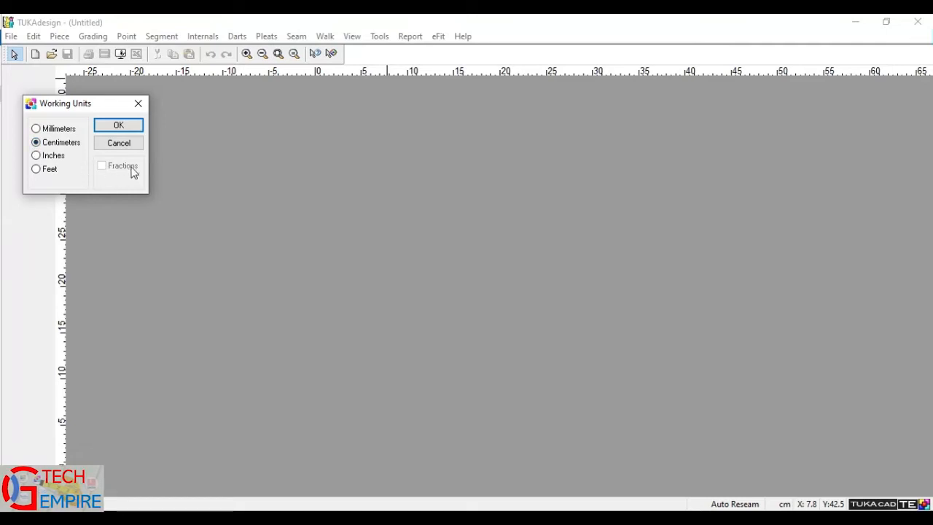
click(37, 155)
click(102, 165)
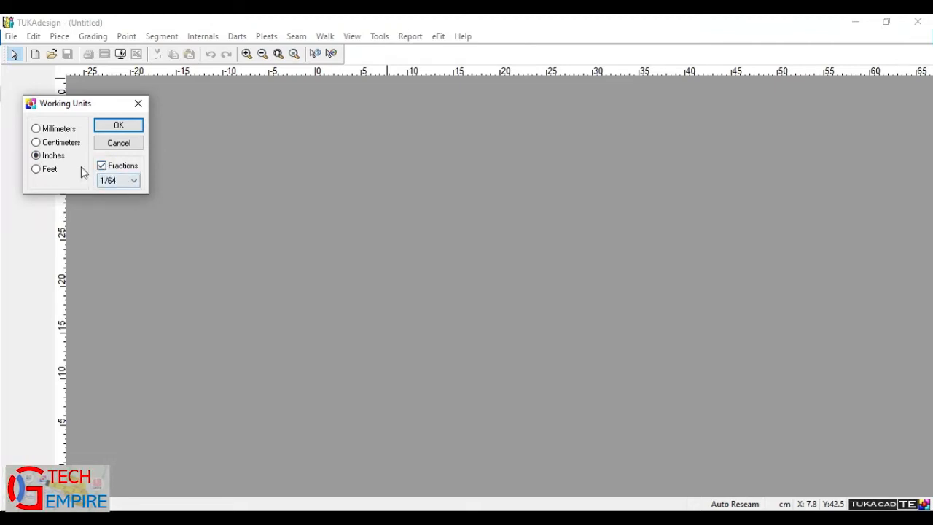
click(133, 182)
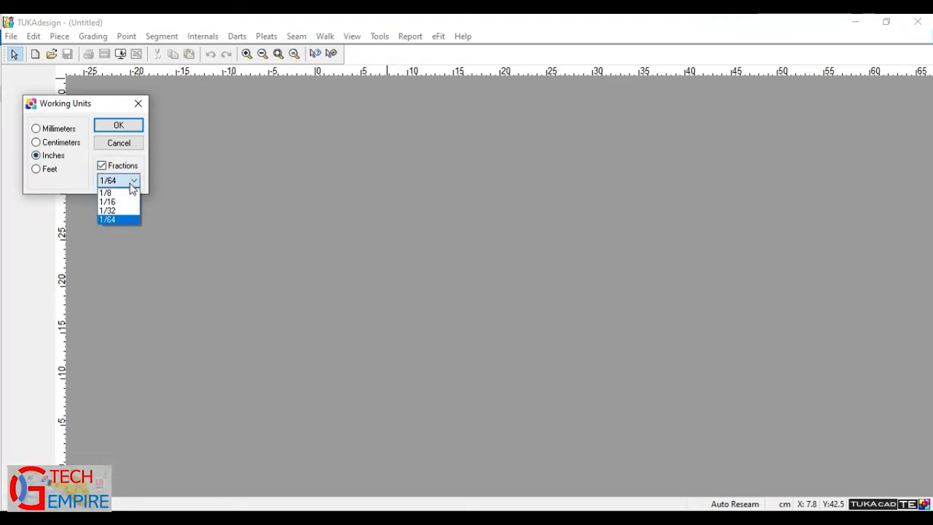
click(83, 176)
click(118, 182)
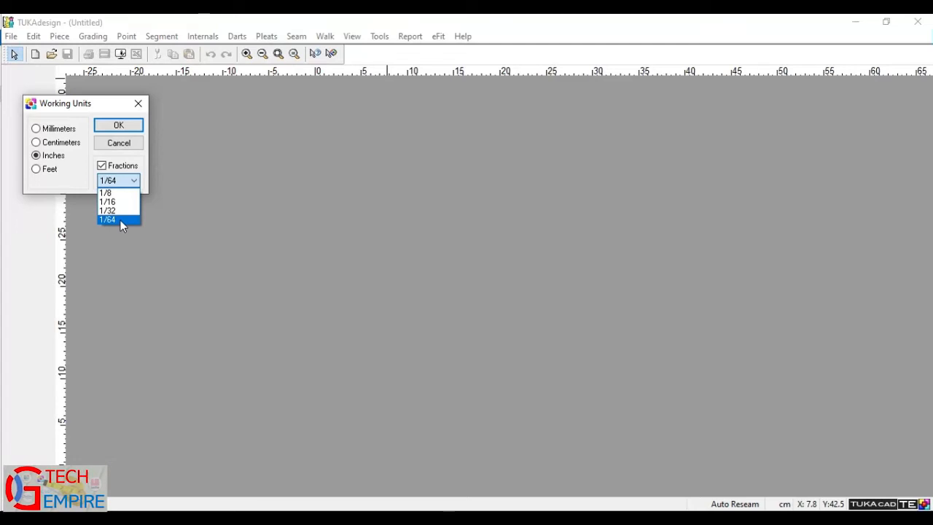
click(119, 219)
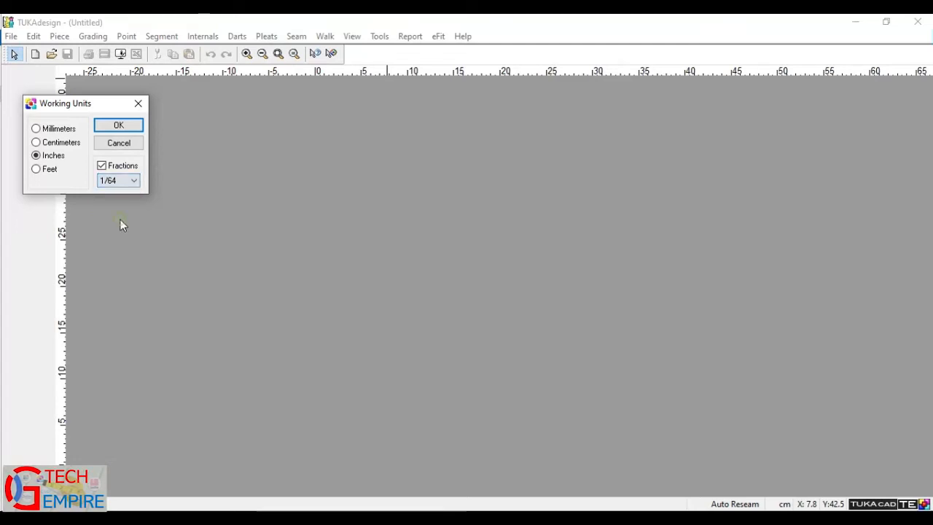
click(118, 126)
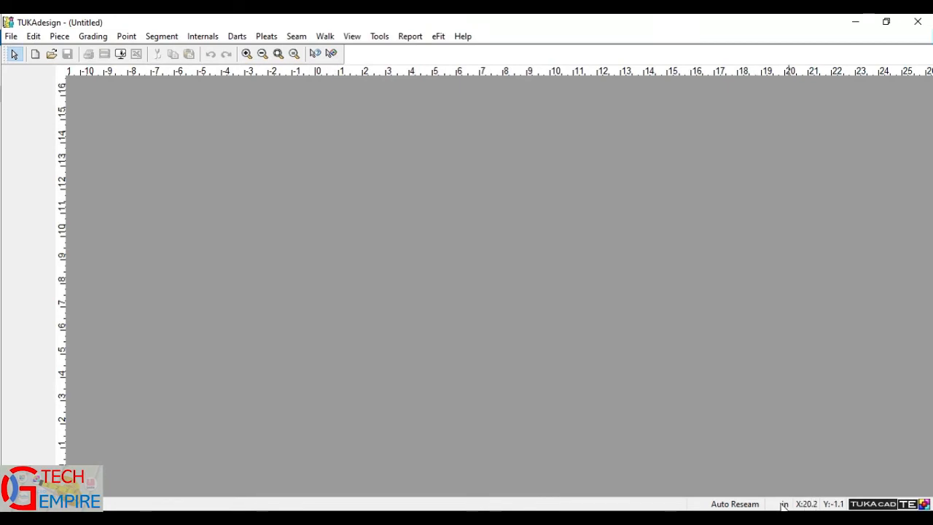
Set the working units to centimeters
click(376, 36)
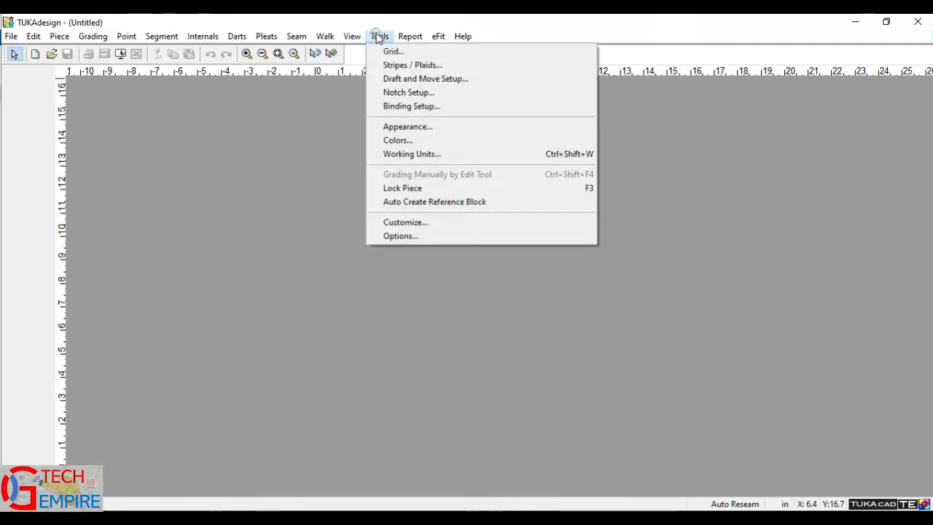
click(408, 153)
click(46, 142)
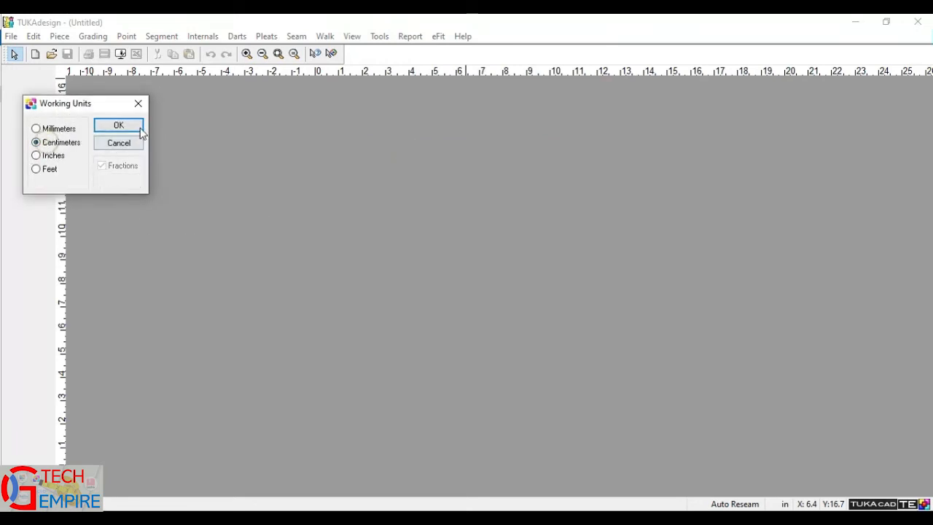
click(138, 129)
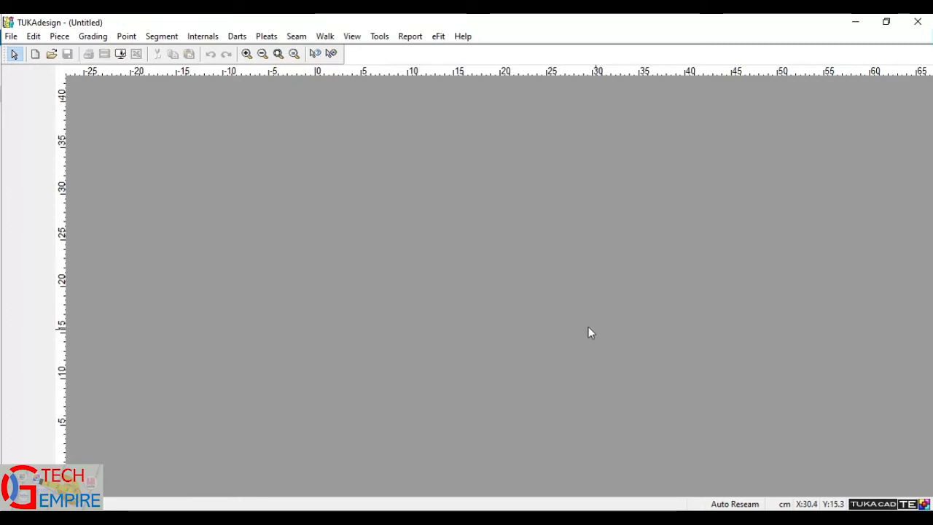
Enable the Piece, Segment, Internals, Darts/Pleats, View, Edit, Rotate and ToolKit toolbars in the toolbar customization
click(385, 36)
click(277, 138)
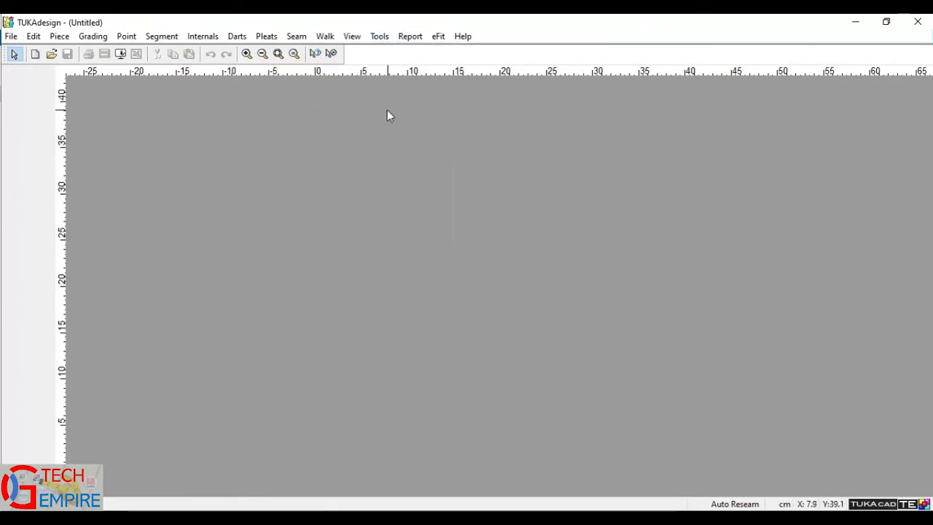
click(380, 37)
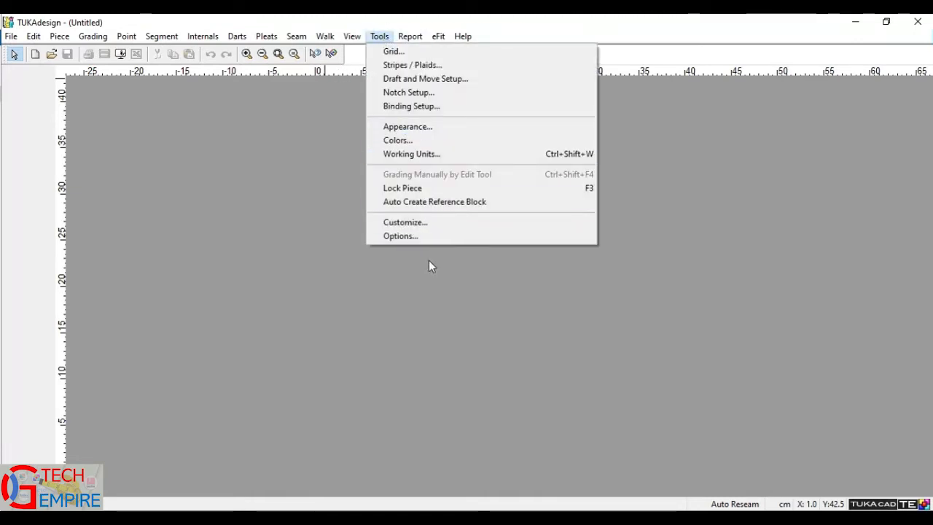
click(405, 222)
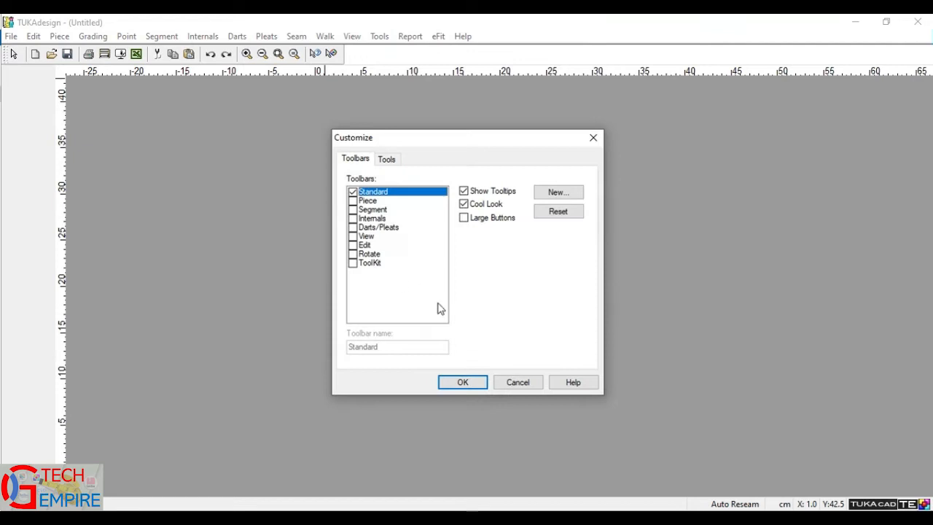
click(353, 200)
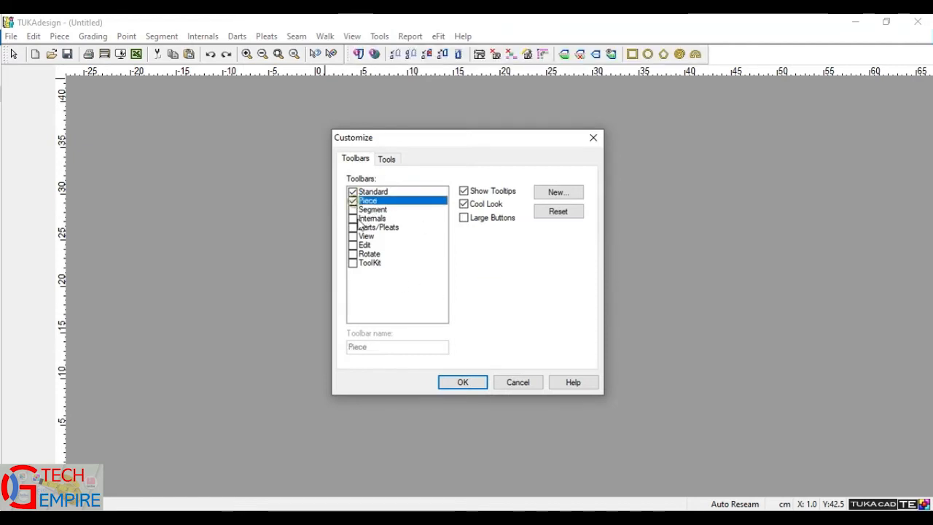
click(352, 210)
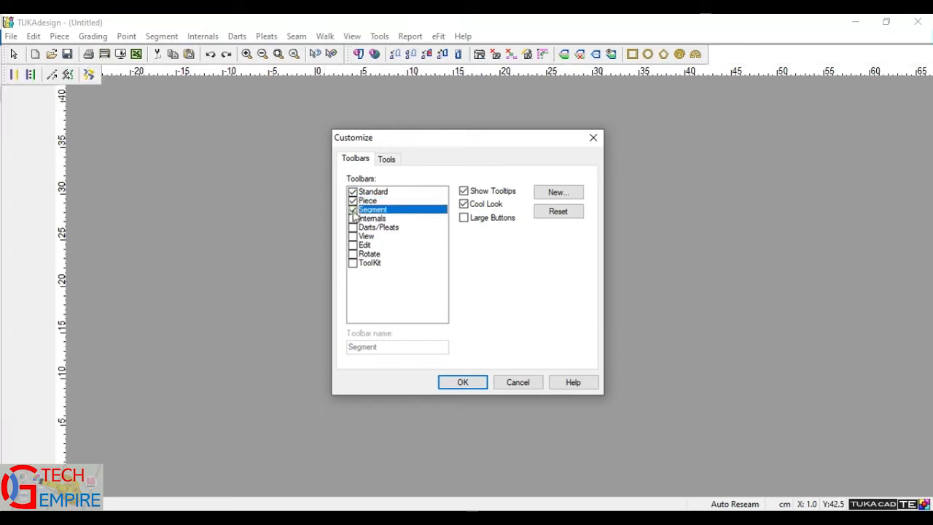
click(352, 218)
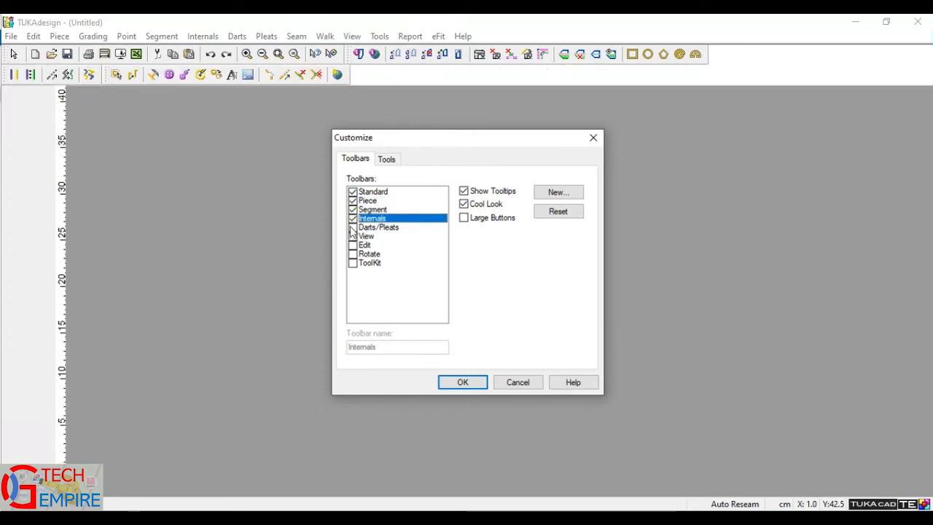
click(353, 227)
click(352, 236)
click(353, 245)
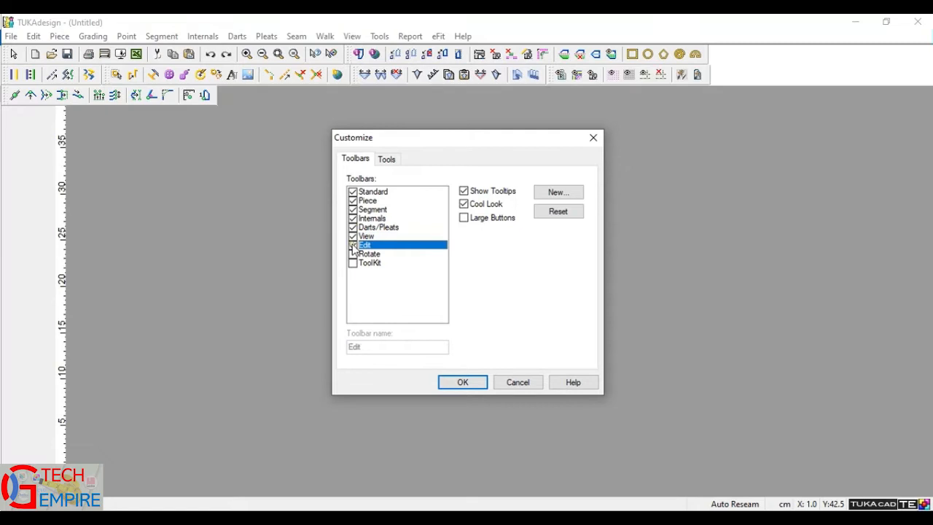
click(352, 254)
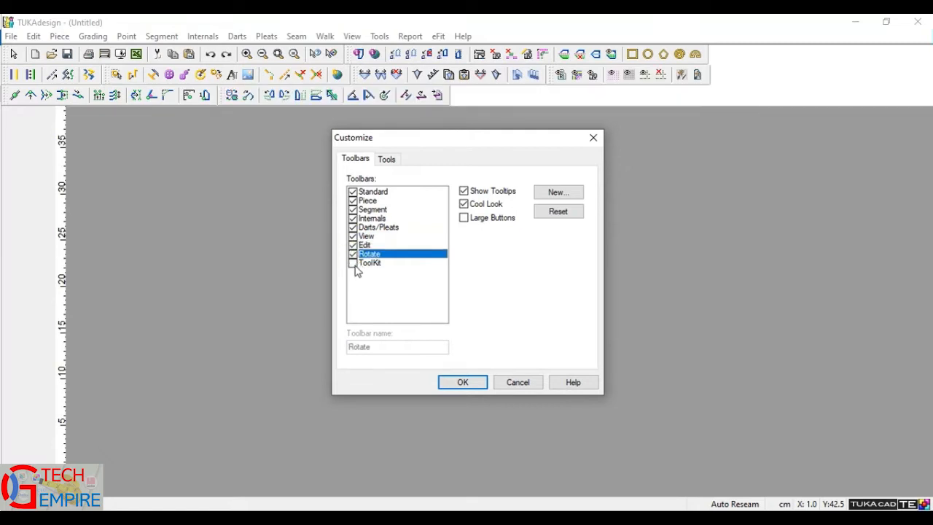
click(352, 262)
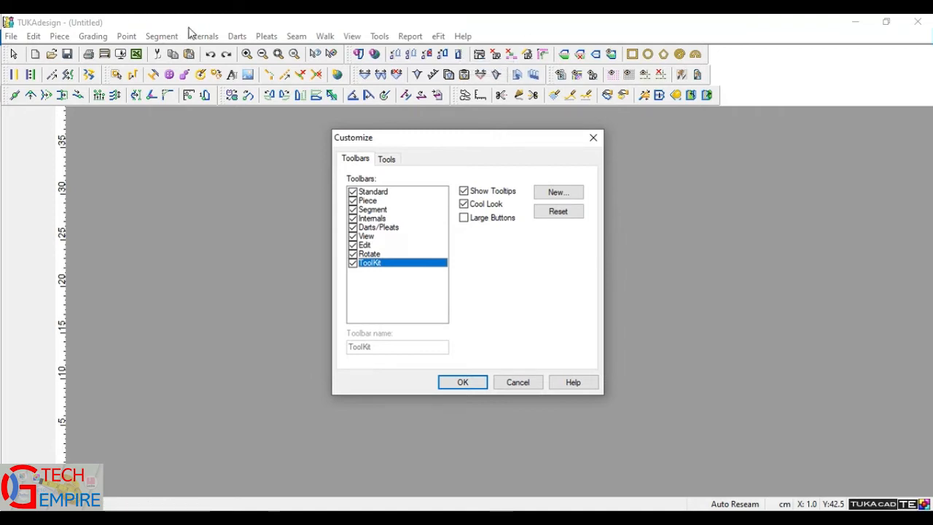
Hide the Darts/Pleats toolbar and apply the toolbar customization
click(353, 227)
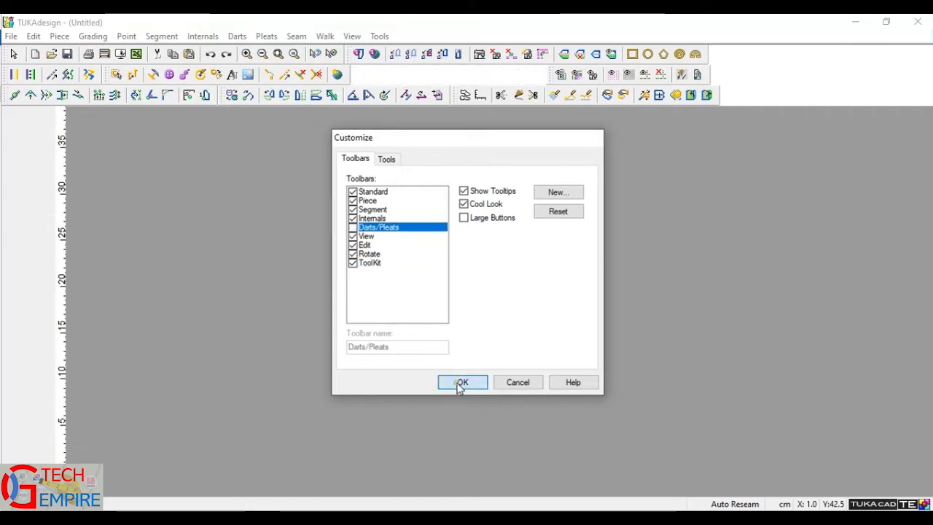
click(462, 382)
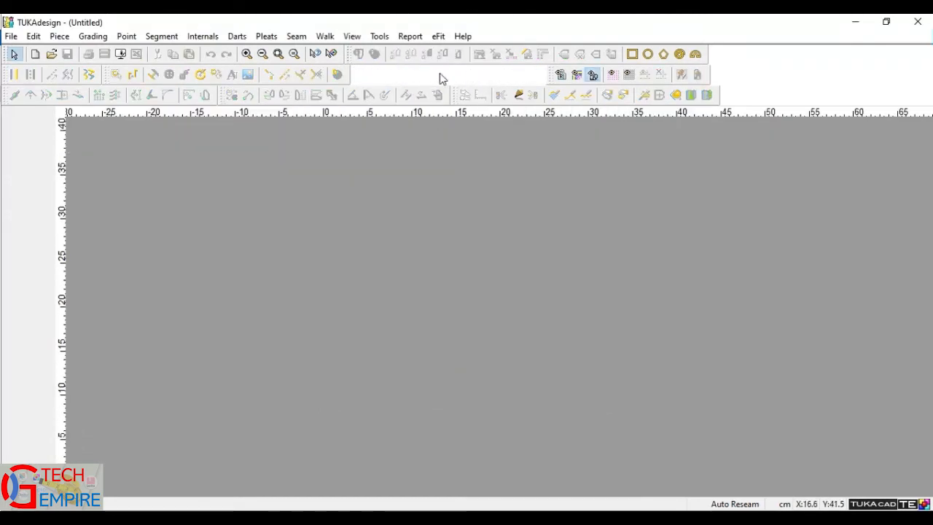
Restore the Darts/Pleats toolbar through the toolbar customization
click(379, 35)
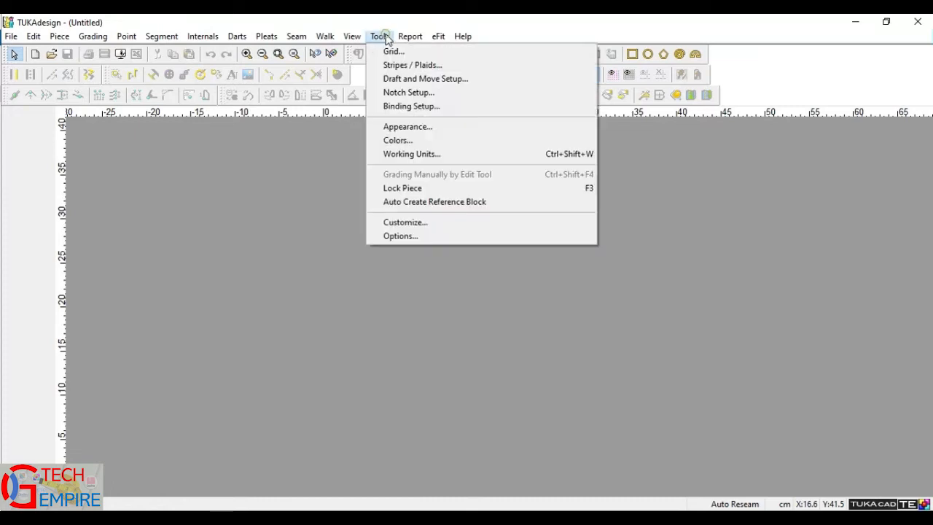
click(417, 230)
click(355, 228)
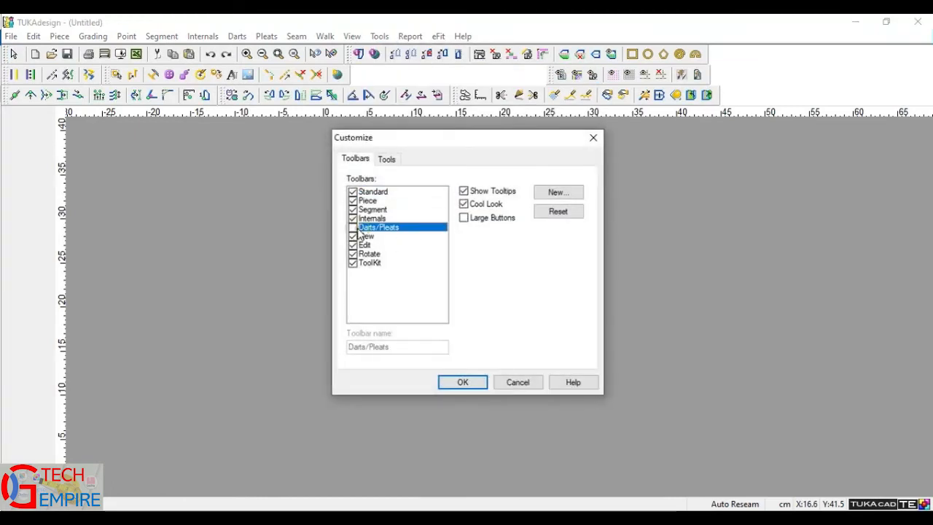
click(353, 228)
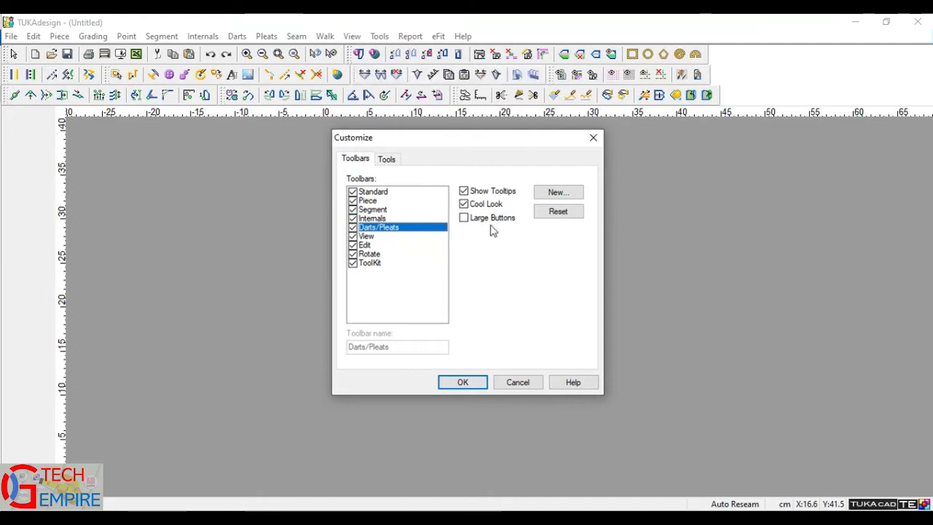
click(478, 381)
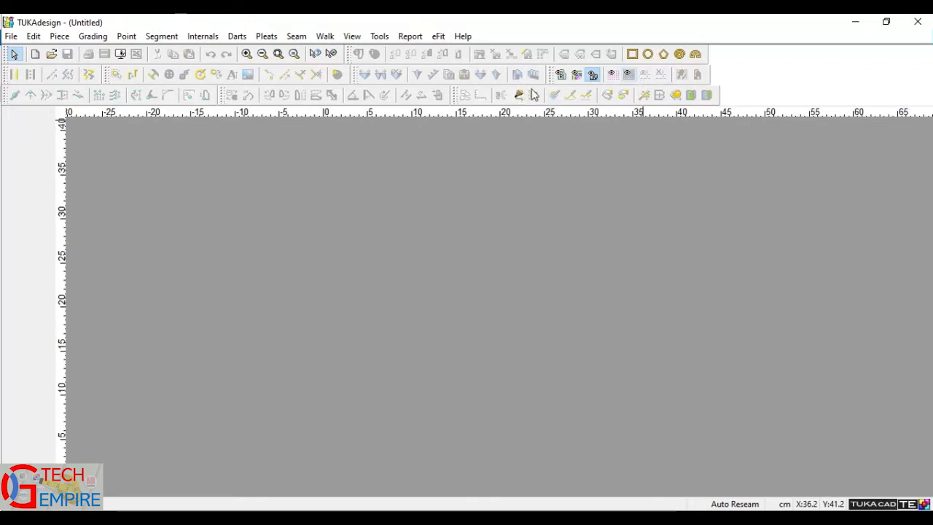
Examine the tool buttons offered in the customization categories, going from Piece and Standard through ToolKit to Rotate
click(379, 37)
click(396, 221)
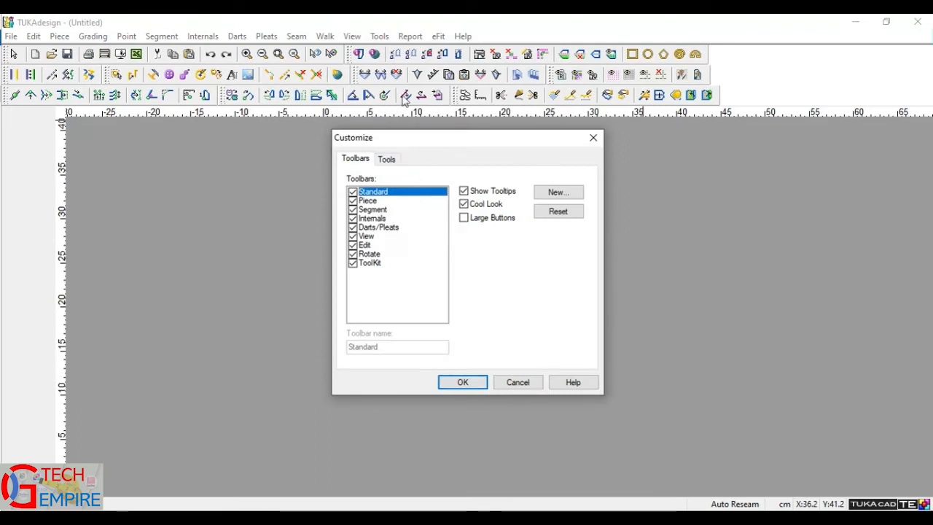
click(387, 160)
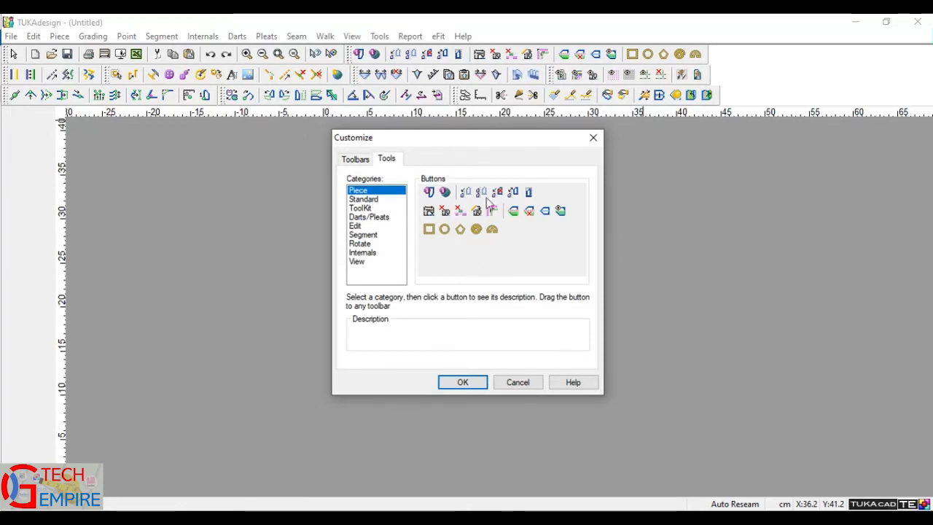
click(368, 199)
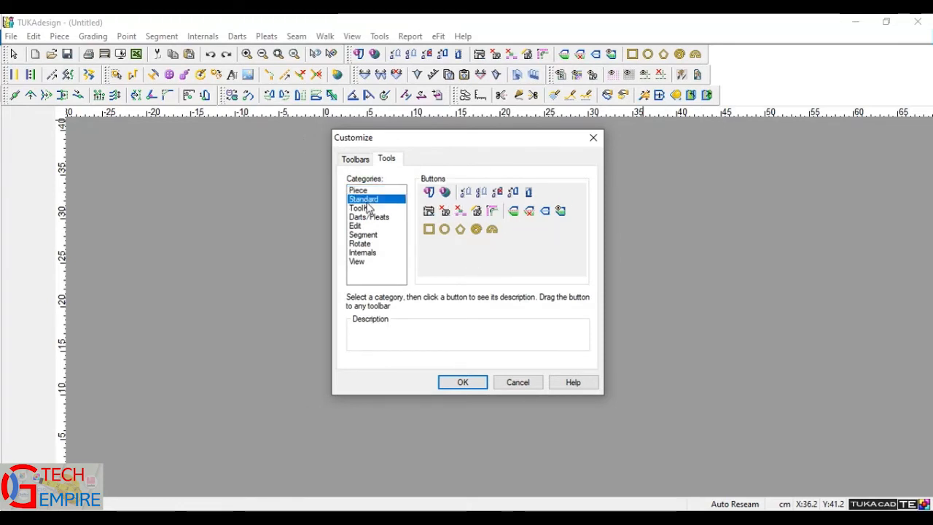
key(Down)
key(Down)
key(Down)
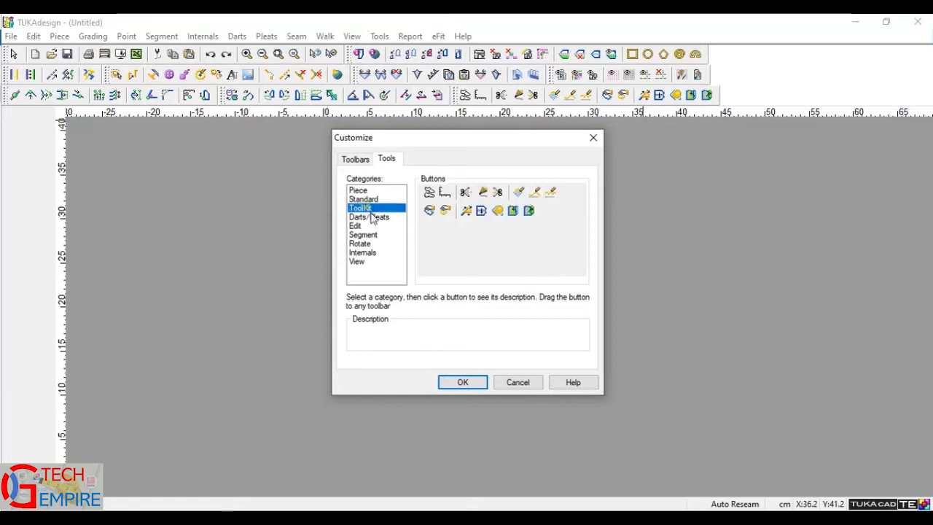
key(Down)
key(Down)
key(Down)
key(Down)
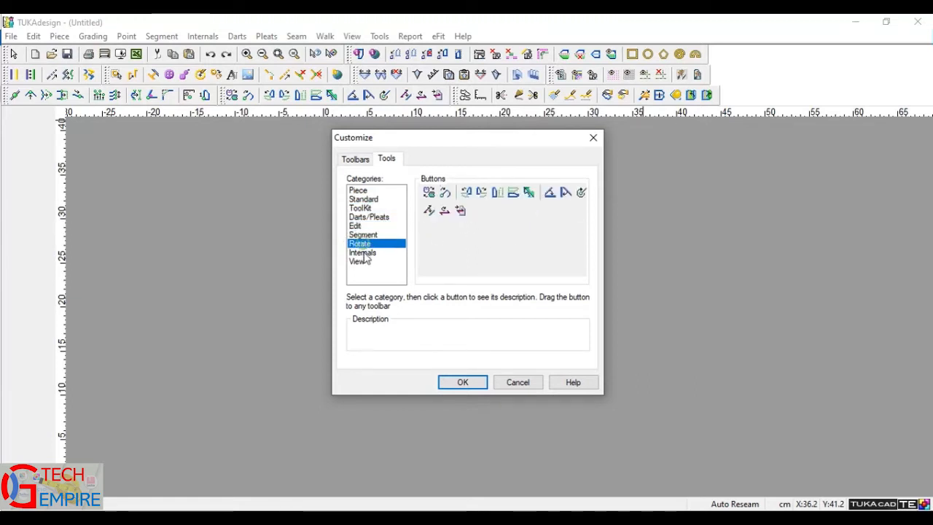
click(356, 159)
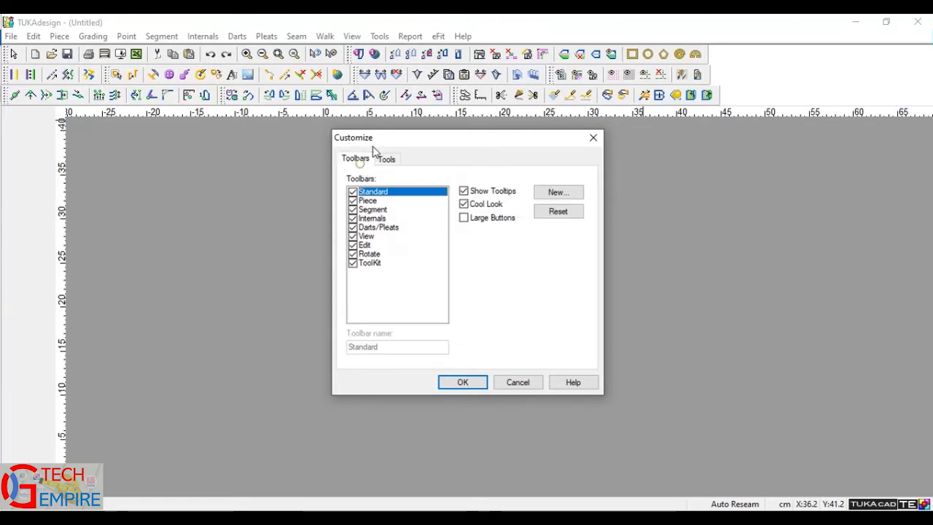
click(478, 382)
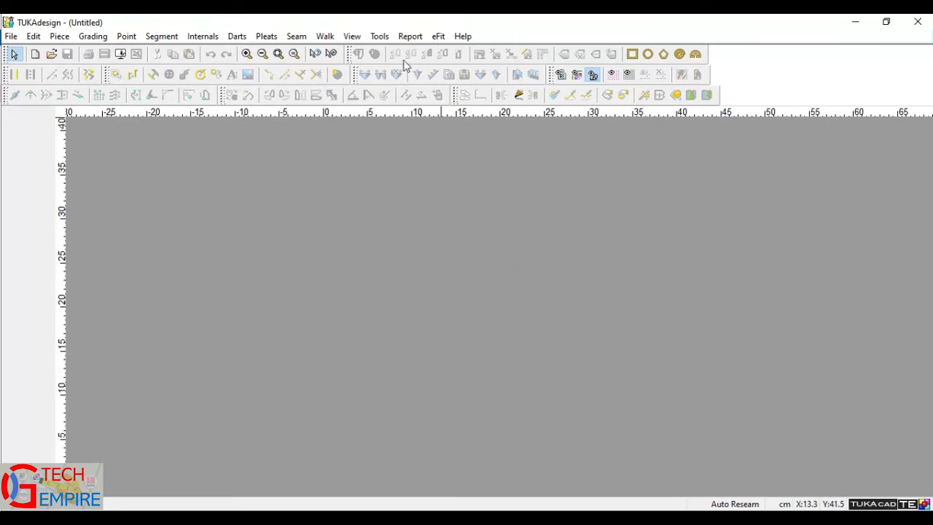
Set the Work Area color to black in the appearance settings and apply it
click(379, 36)
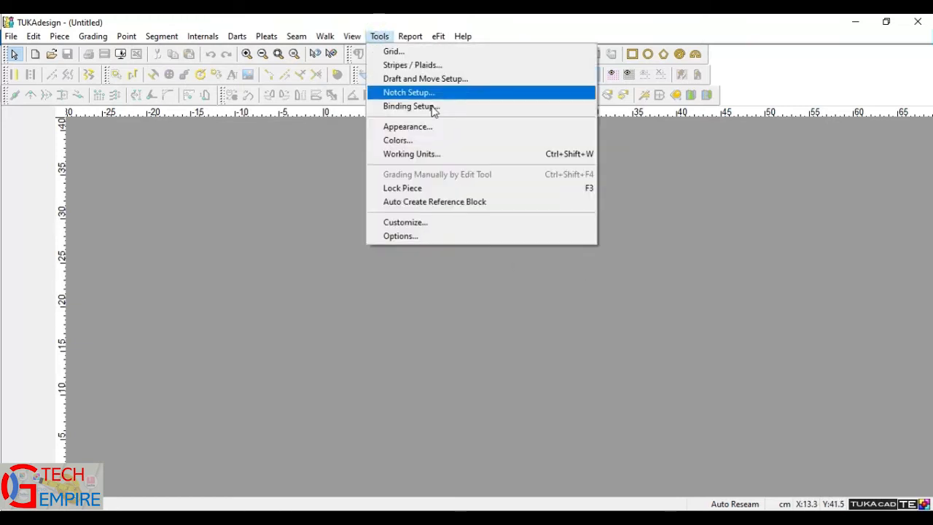
click(425, 129)
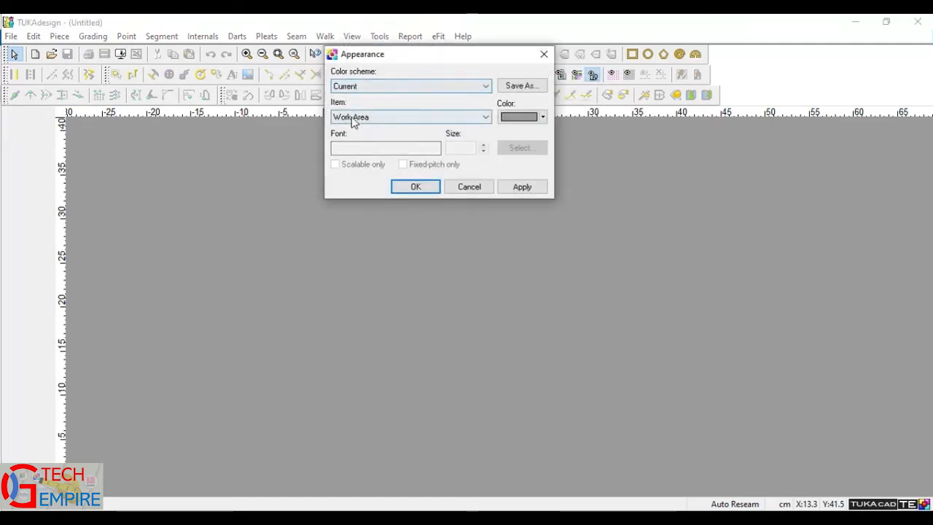
click(519, 118)
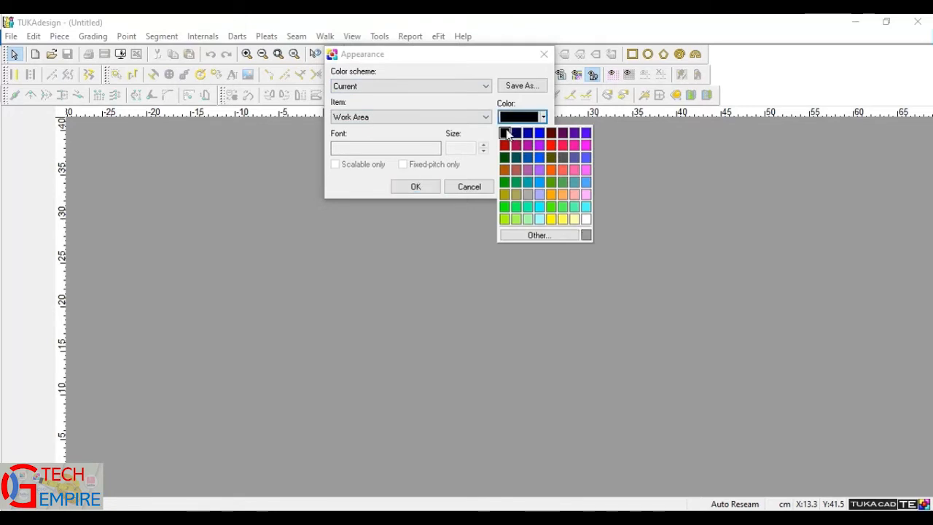
click(505, 133)
click(529, 188)
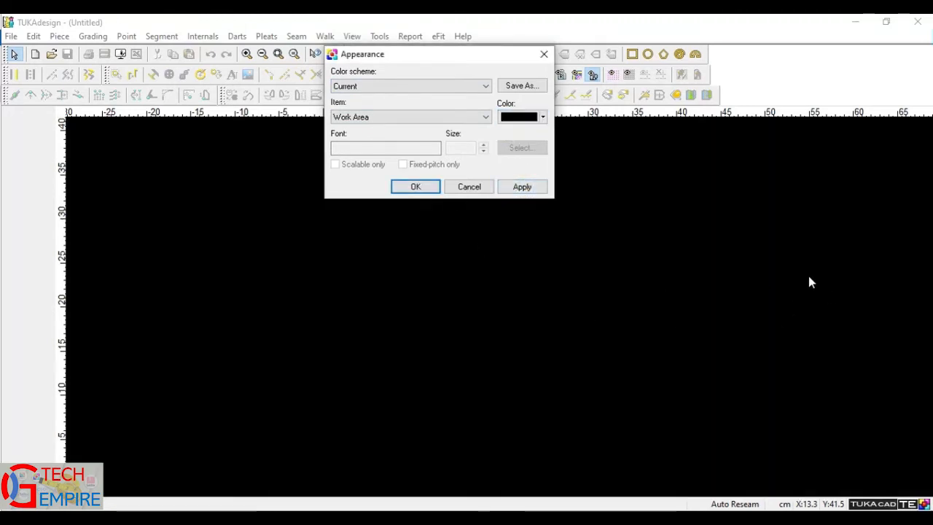
Change the Work Area color to cyan and apply it
click(519, 118)
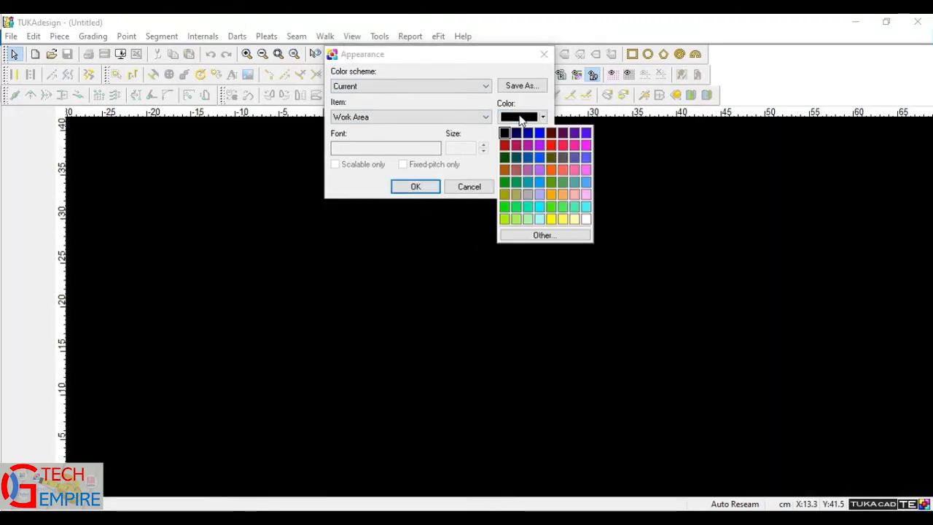
click(479, 139)
click(521, 118)
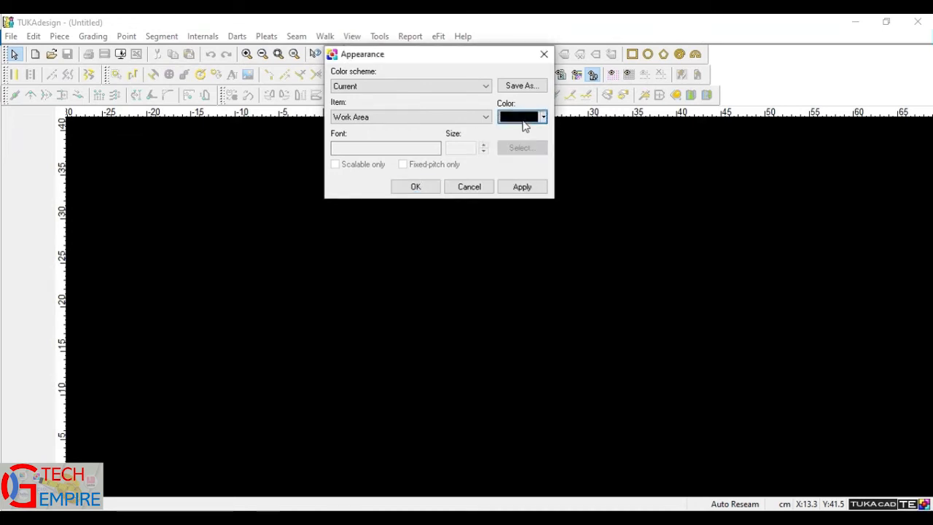
click(540, 207)
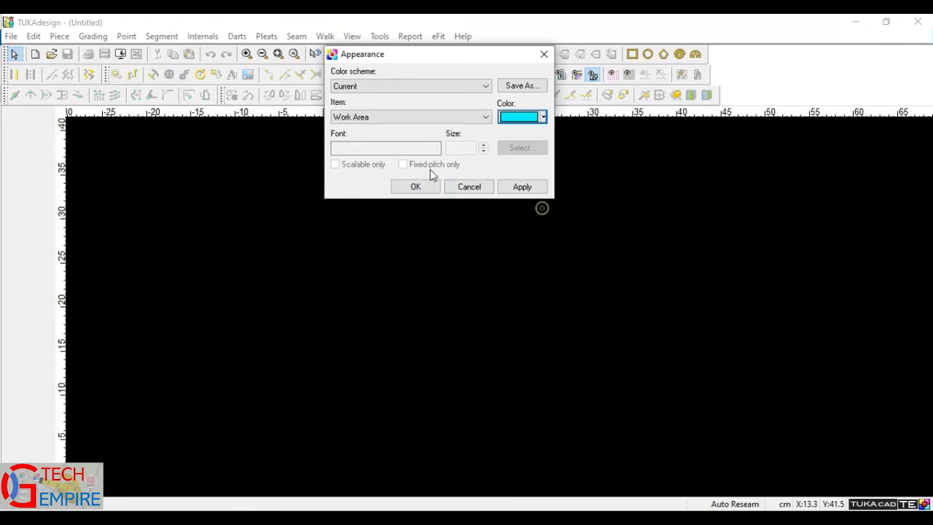
click(522, 187)
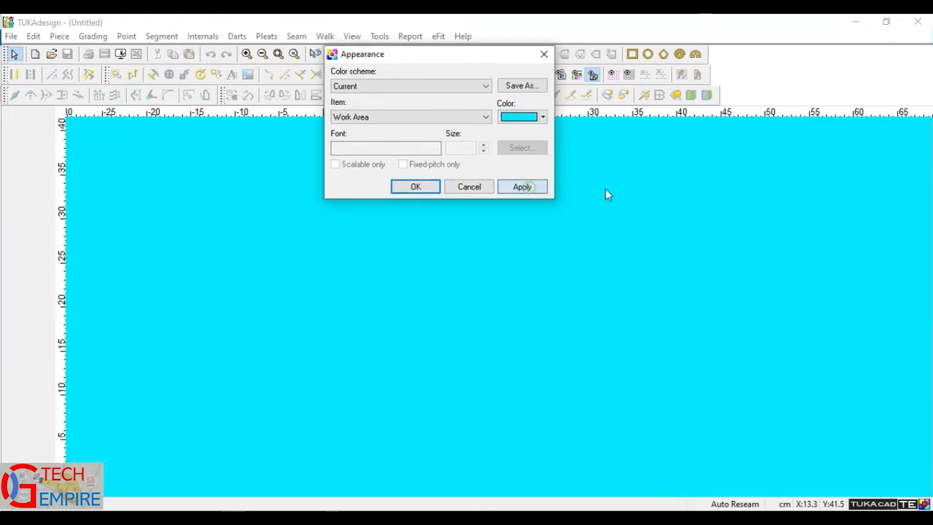
Return the Work Area color to black, apply it and close the appearance settings
click(519, 117)
click(503, 128)
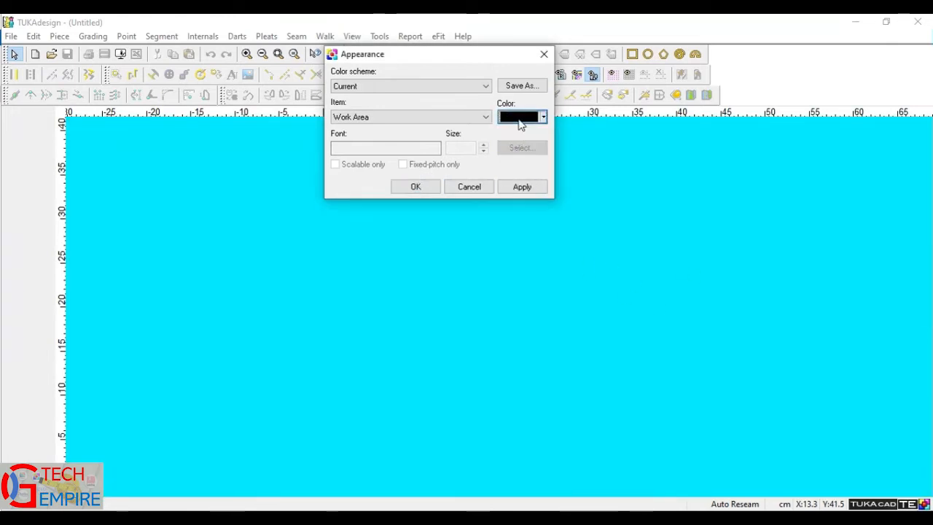
click(519, 118)
click(472, 134)
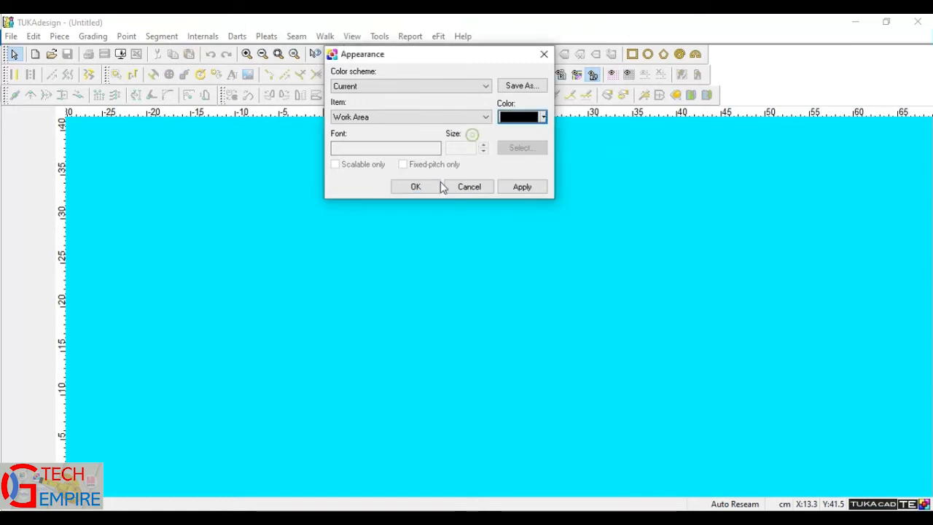
click(536, 188)
click(428, 187)
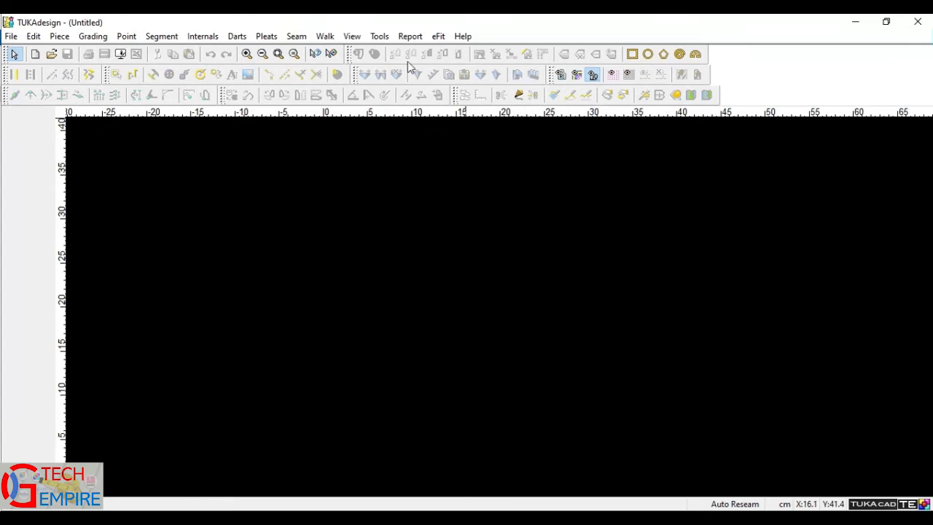
Review the global, seam, snap, internals and backup settings in the program options, keeping them as they are
click(379, 36)
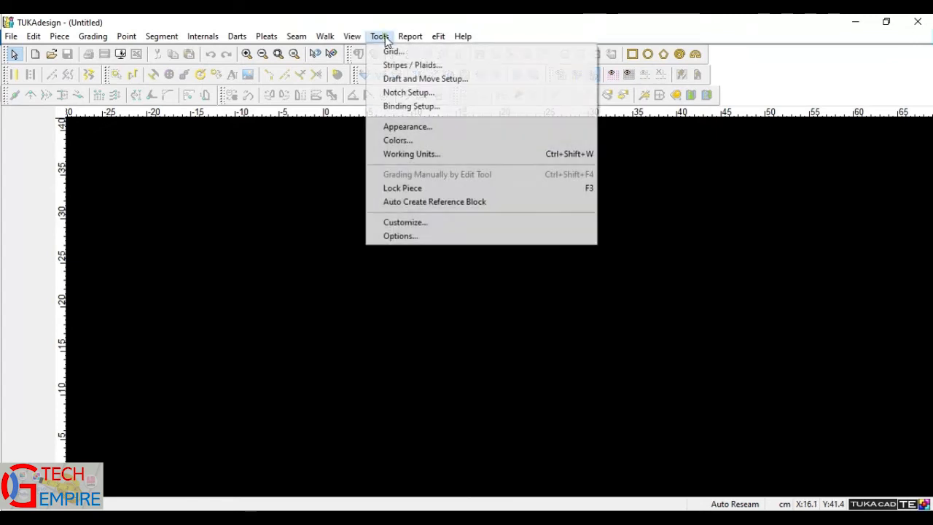
click(406, 236)
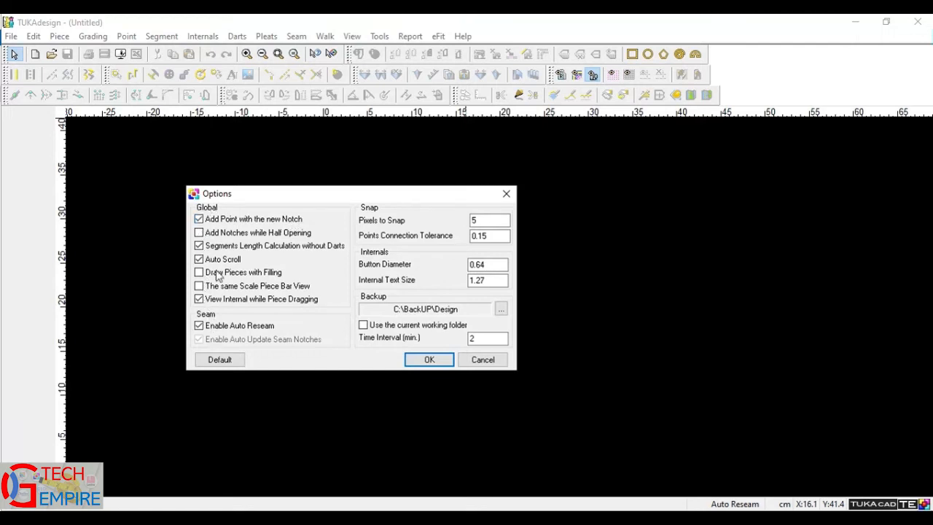
click(428, 359)
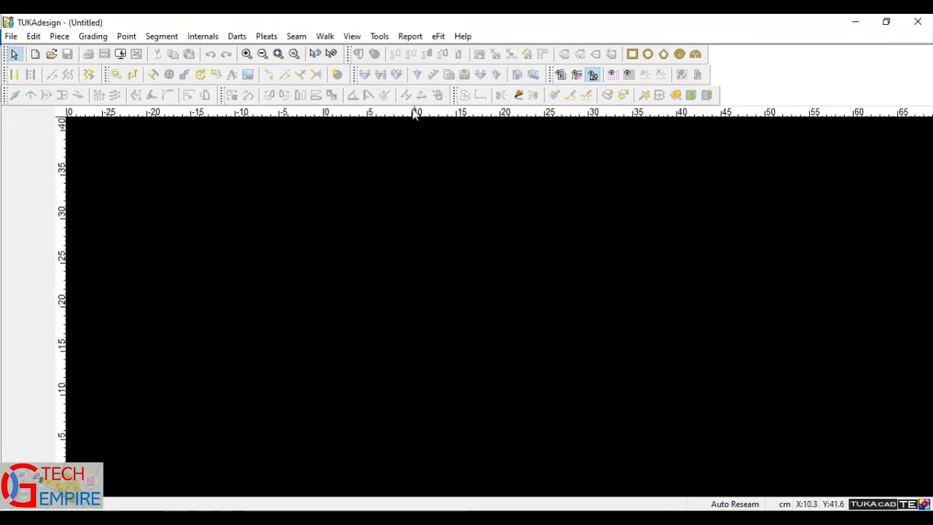
Examine the line colors offered for the Piece Contour and Seam modes in the color settings
click(379, 36)
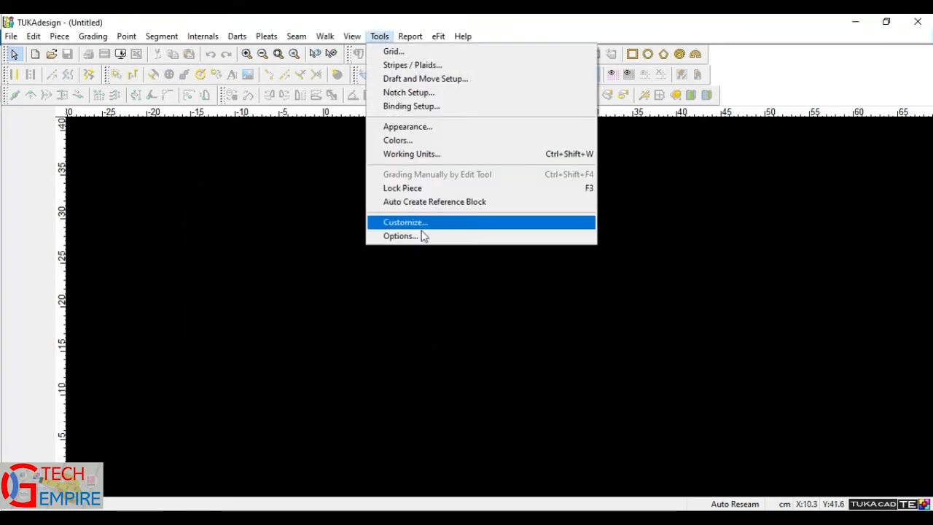
click(413, 144)
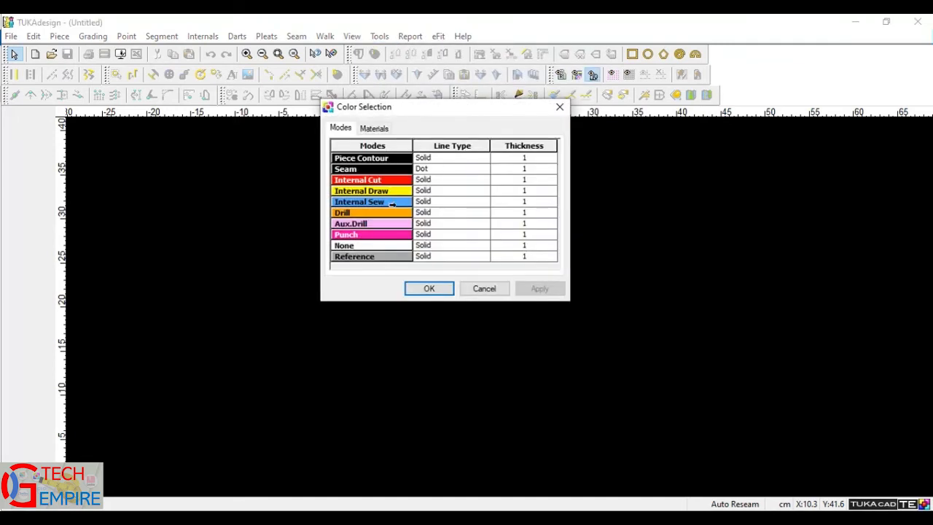
click(363, 158)
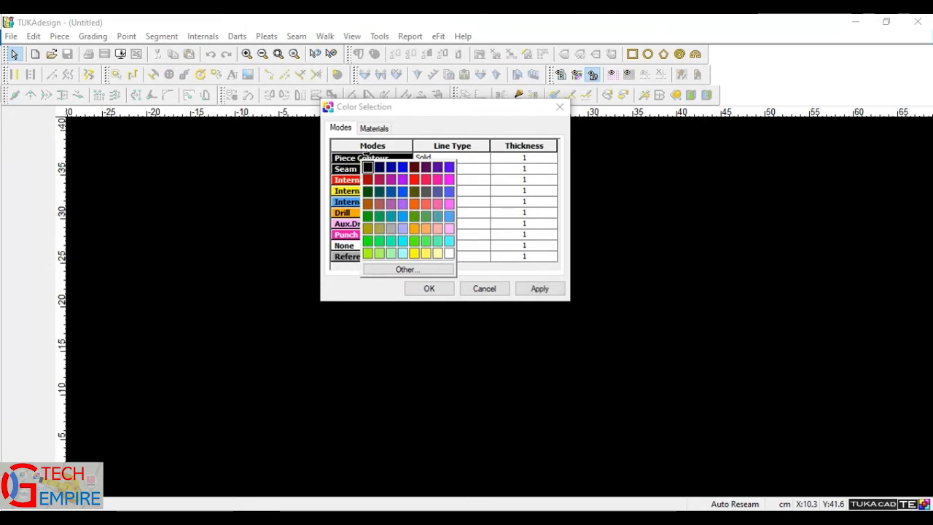
click(346, 168)
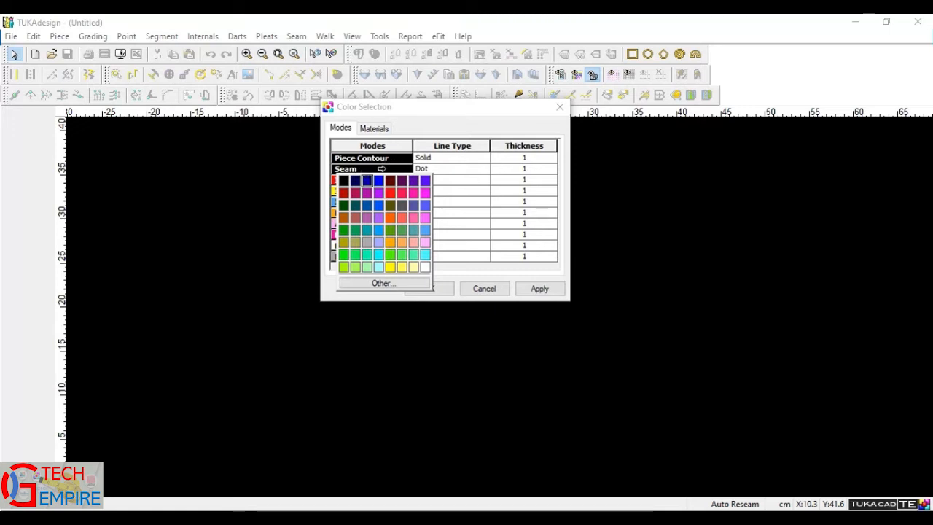
click(416, 127)
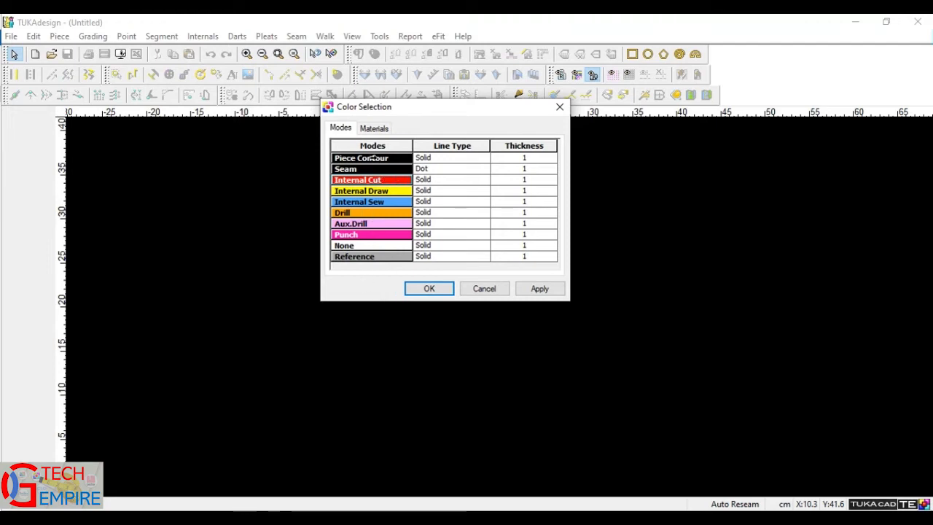
Look through the Materials color list and the palettes offered for materials such as S and C
click(373, 129)
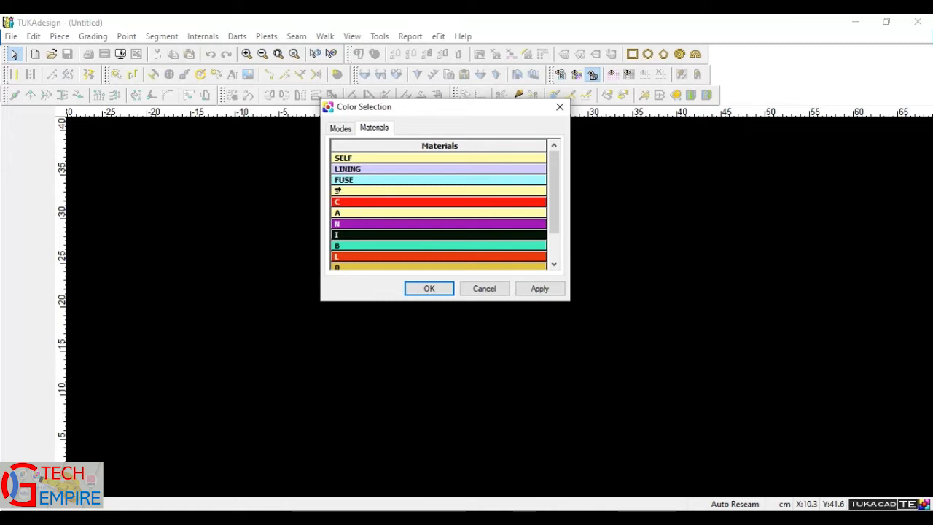
click(343, 191)
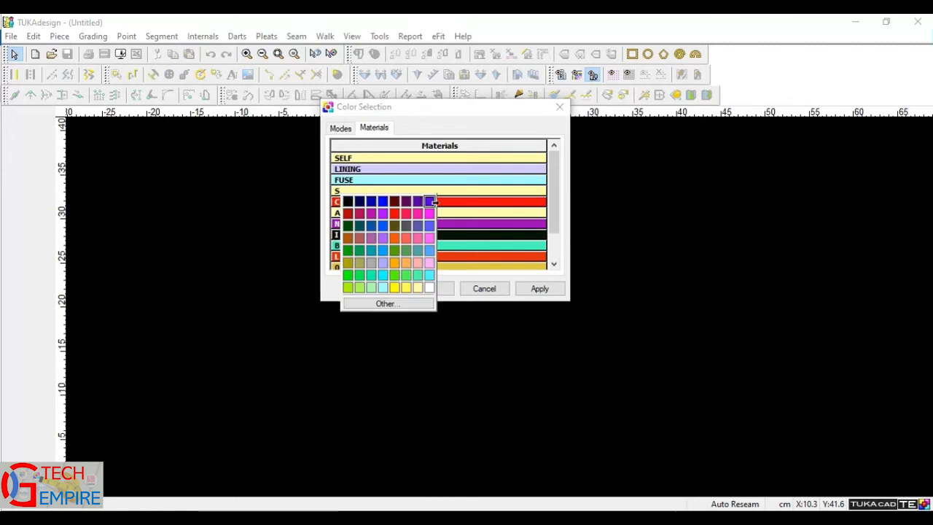
click(451, 204)
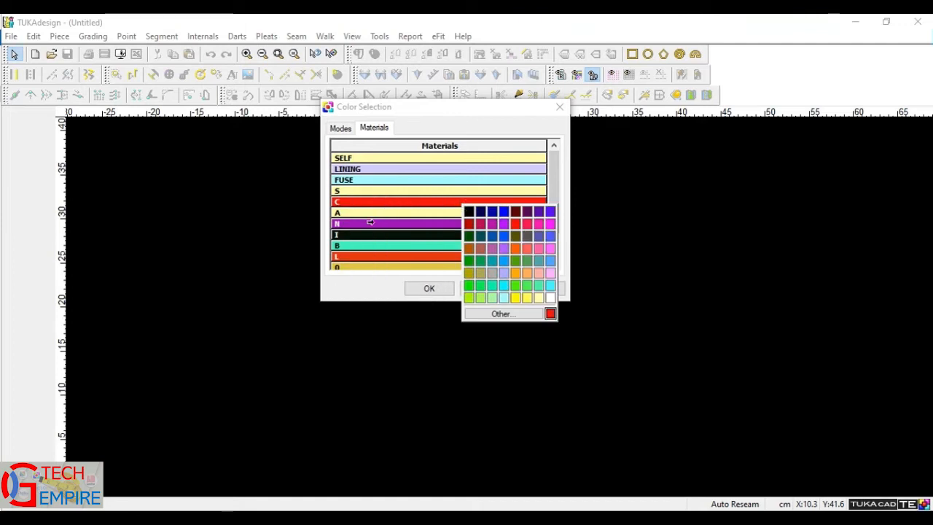
click(364, 245)
click(347, 256)
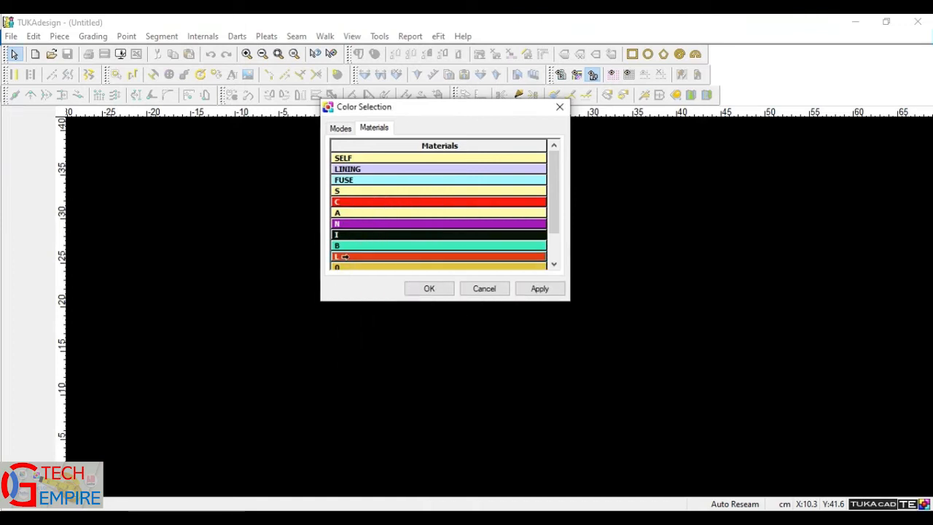
click(374, 189)
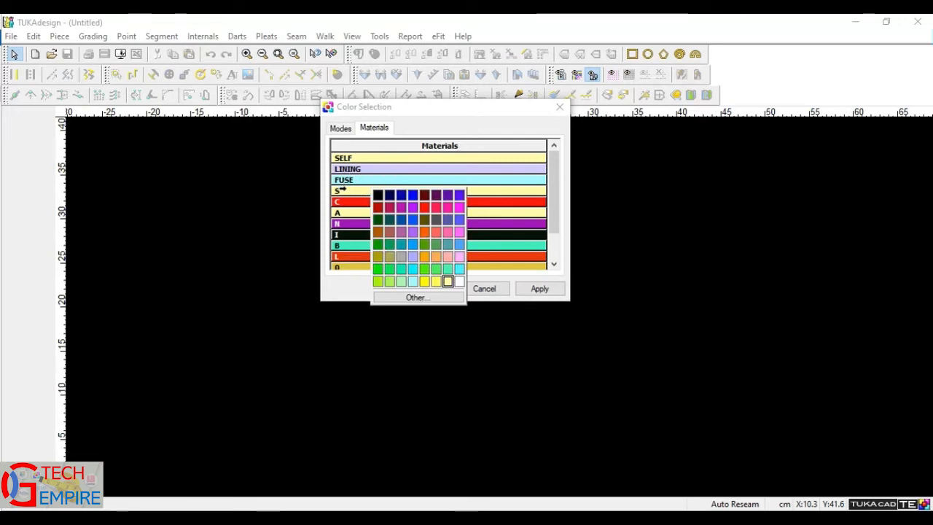
click(413, 138)
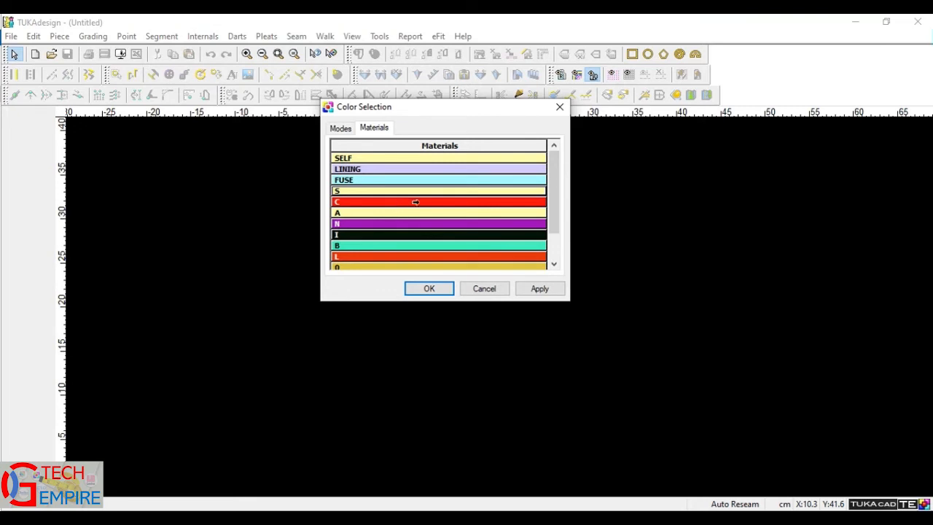
Set the color of material L to blue, apply it and close the color settings
click(414, 255)
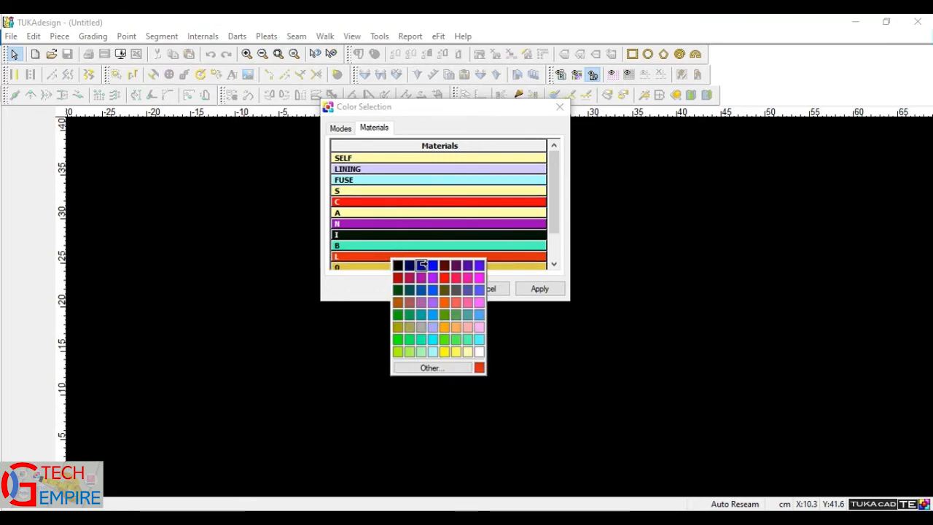
click(433, 266)
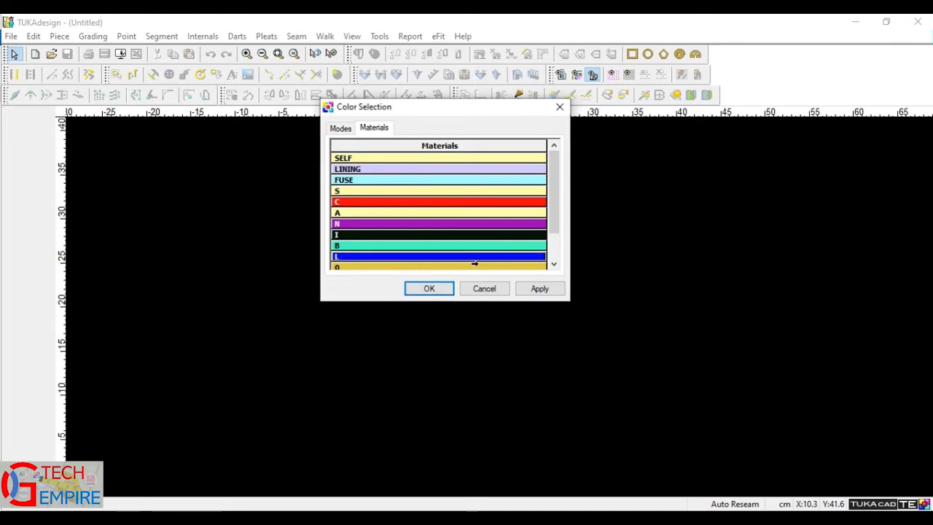
click(543, 289)
click(430, 290)
Display a grid in the work area with X and Y spacing of 5 cm
click(381, 36)
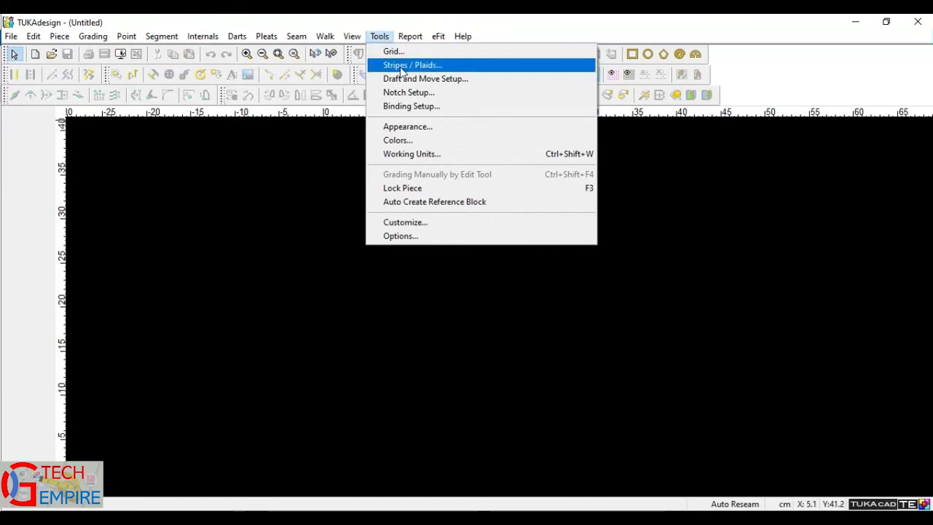
click(403, 53)
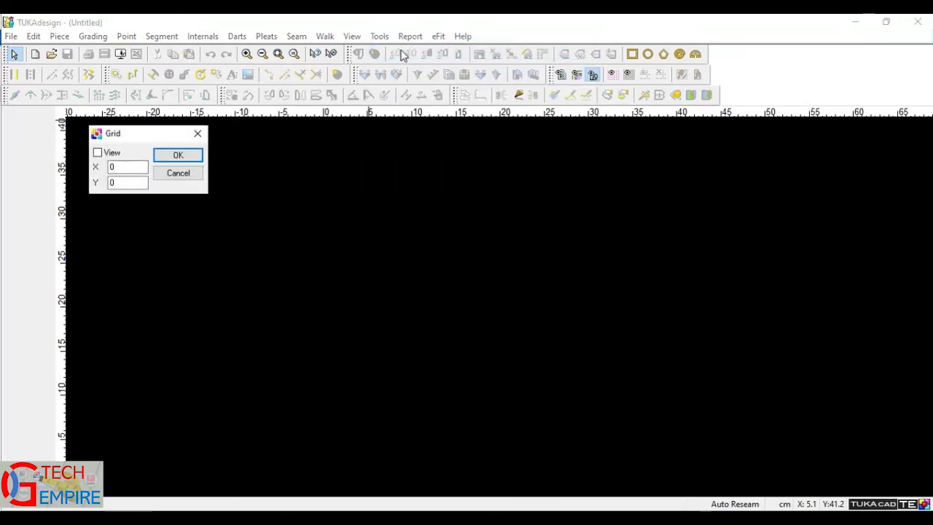
double_click(128, 167)
text(5)
key(Tab)
text(5)
click(98, 154)
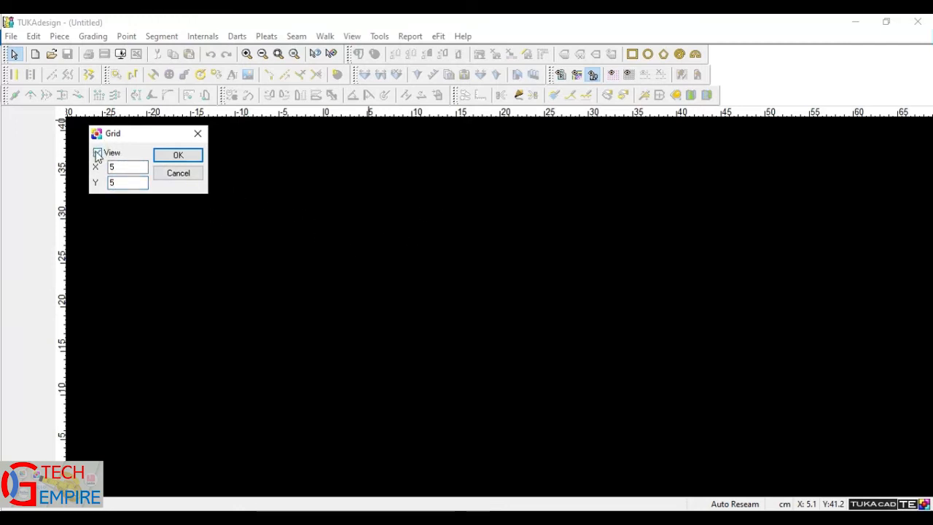
click(178, 155)
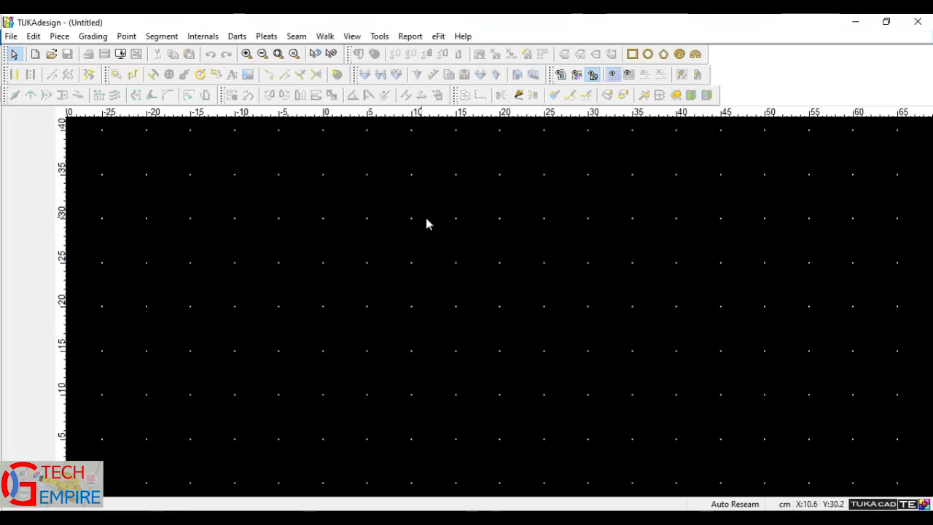
Inspect the grid points in the work area at several zoom levels
scroll(464, 220, up, 1)
scroll(499, 298, up, 3)
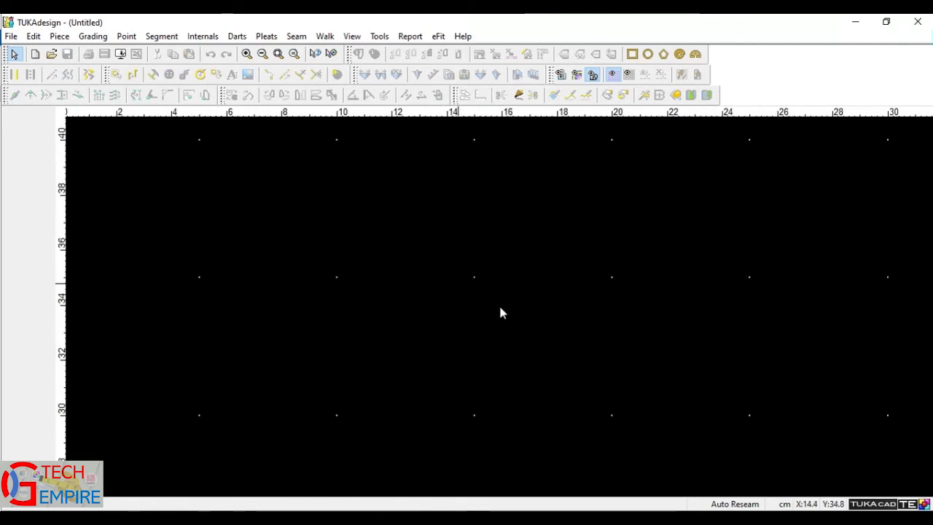
scroll(500, 312, down, 2)
scroll(500, 312, down, 2)
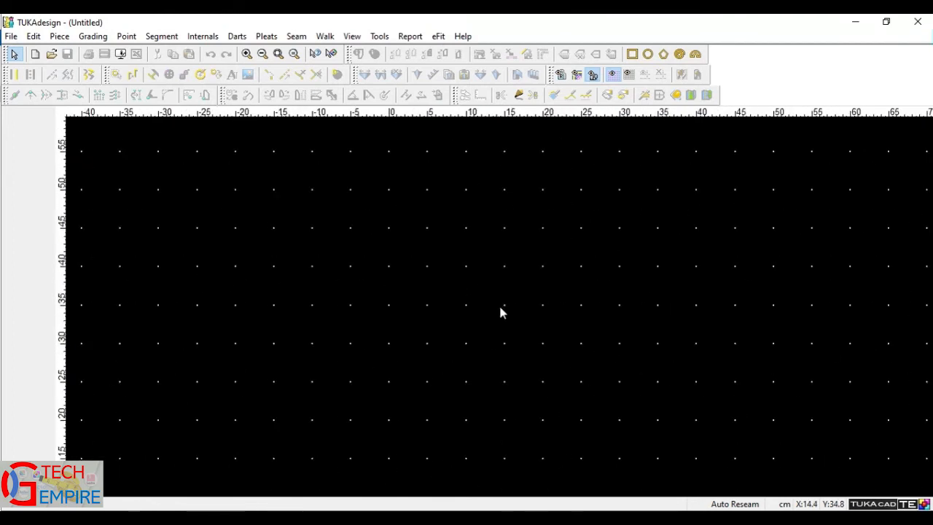
scroll(500, 312, up, 2)
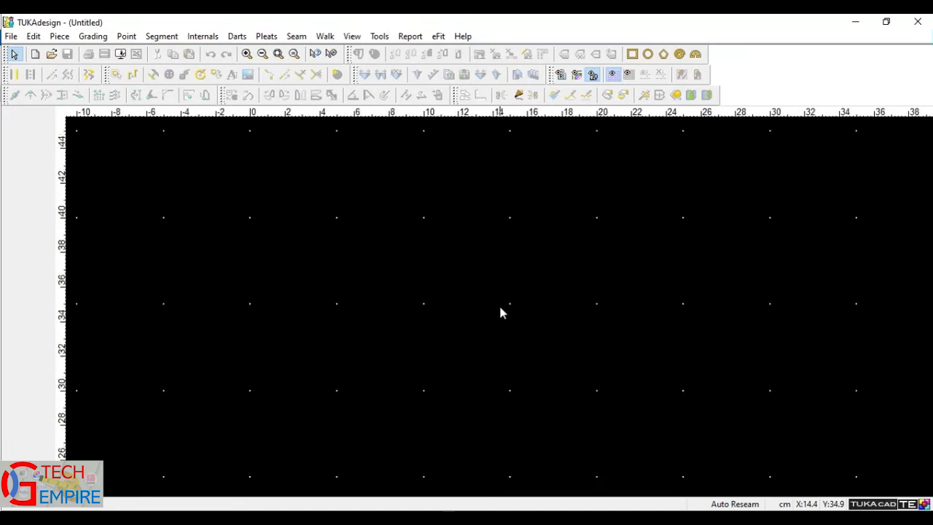
scroll(500, 312, down, 2)
scroll(500, 312, up, 4)
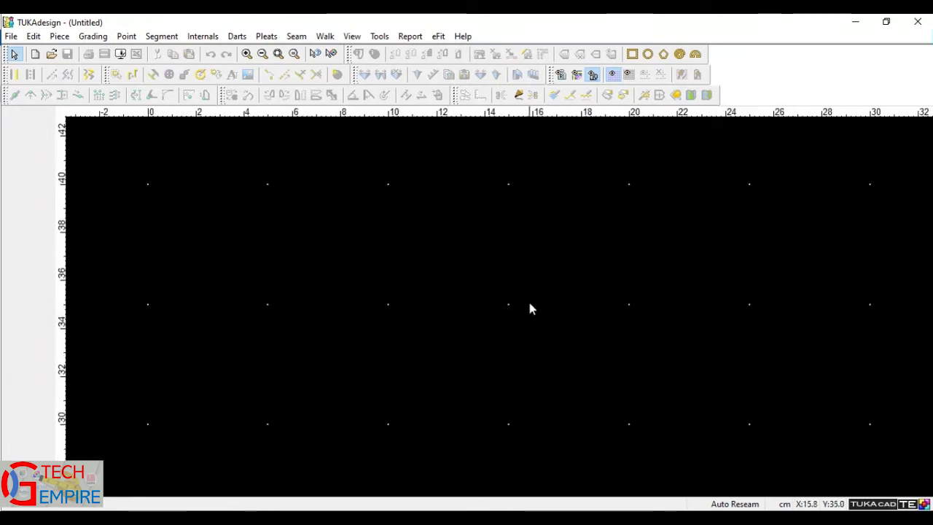
Turn off the display of the grid points in the work area
scroll(503, 309, down, 4)
scroll(500, 312, up, 1)
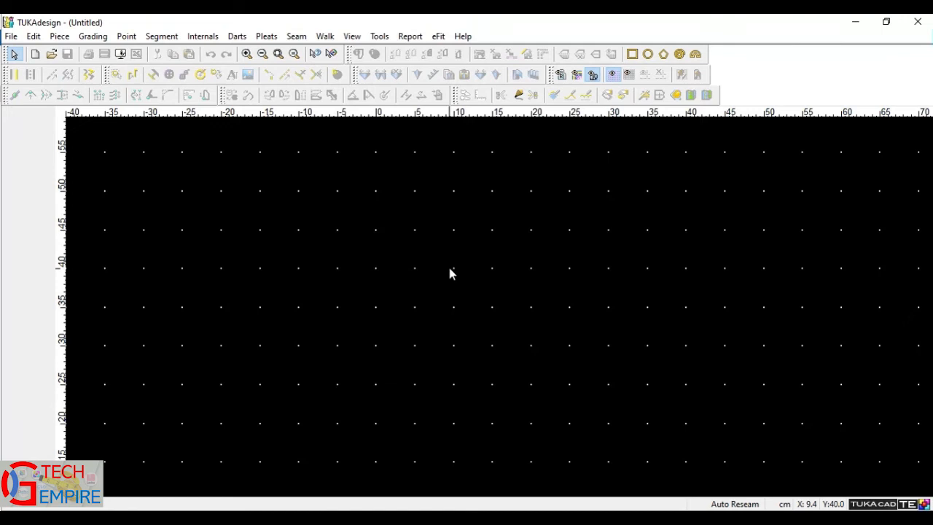
click(381, 38)
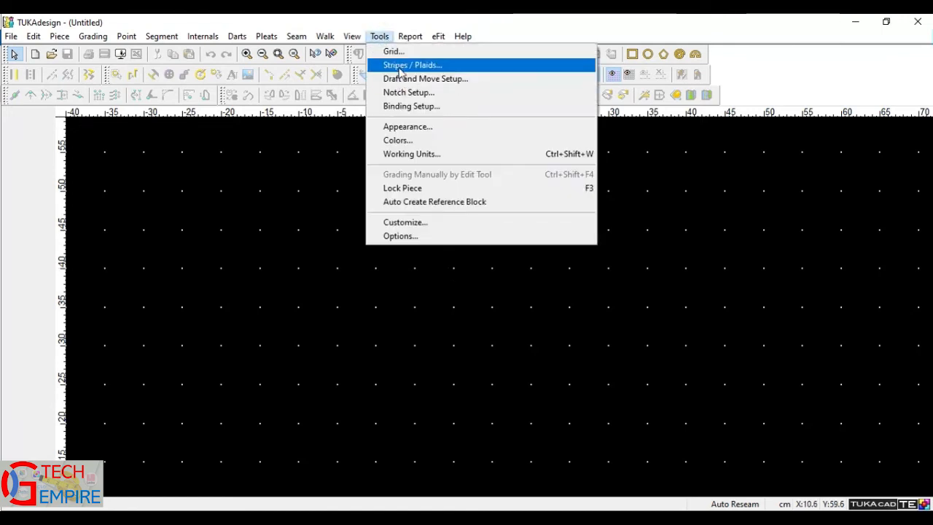
click(391, 51)
click(98, 153)
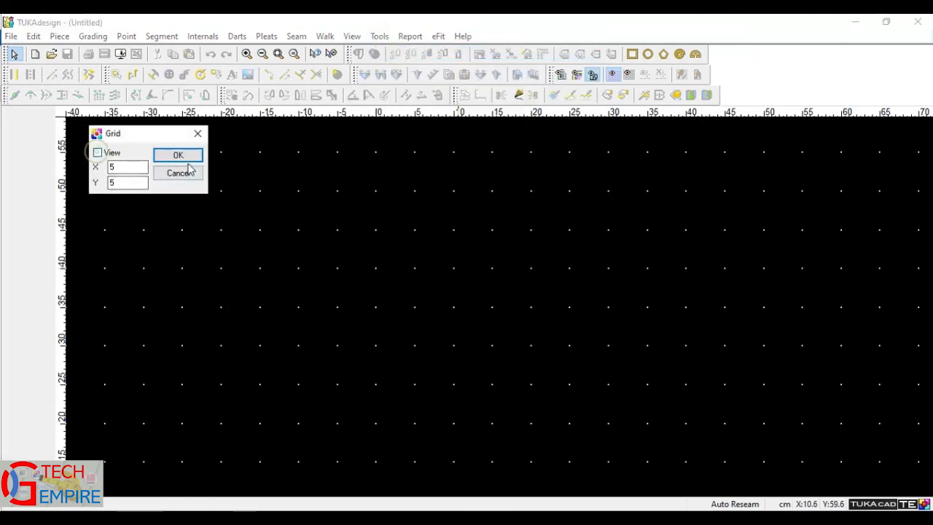
click(178, 155)
Set the plaid and stripe repeats to 5 cm and display the vertical plaid lines in the work area
click(379, 37)
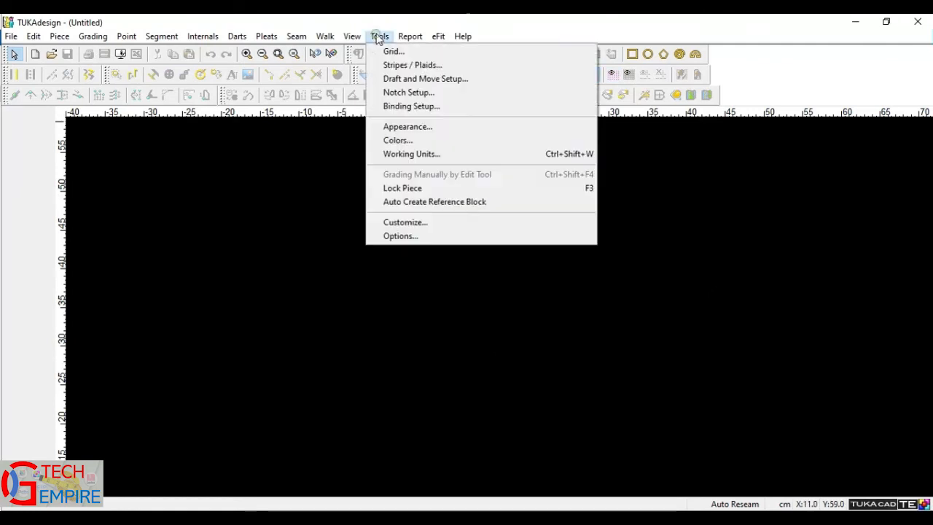
click(411, 70)
double_click(198, 175)
text(5)
key(Tab)
text(5)
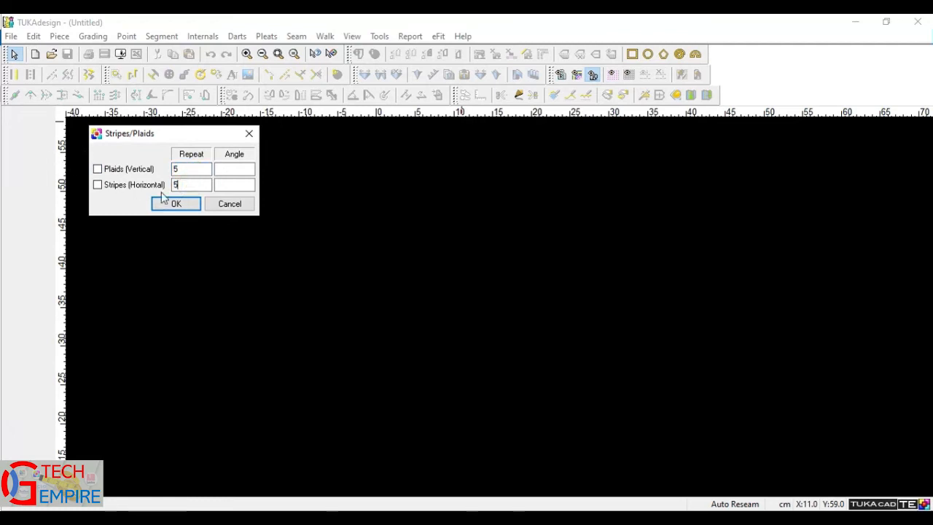
click(97, 169)
click(175, 204)
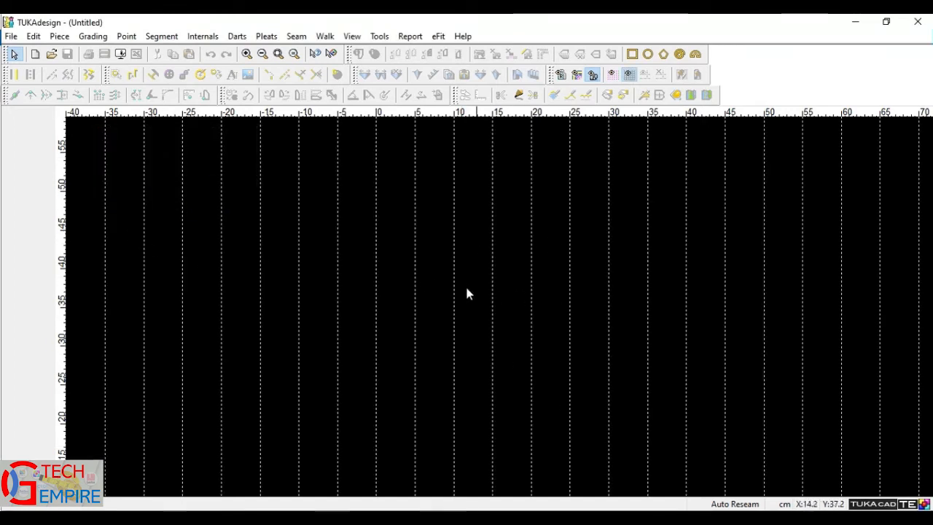
Display the horizontal stripes together with the vertical plaids
click(378, 36)
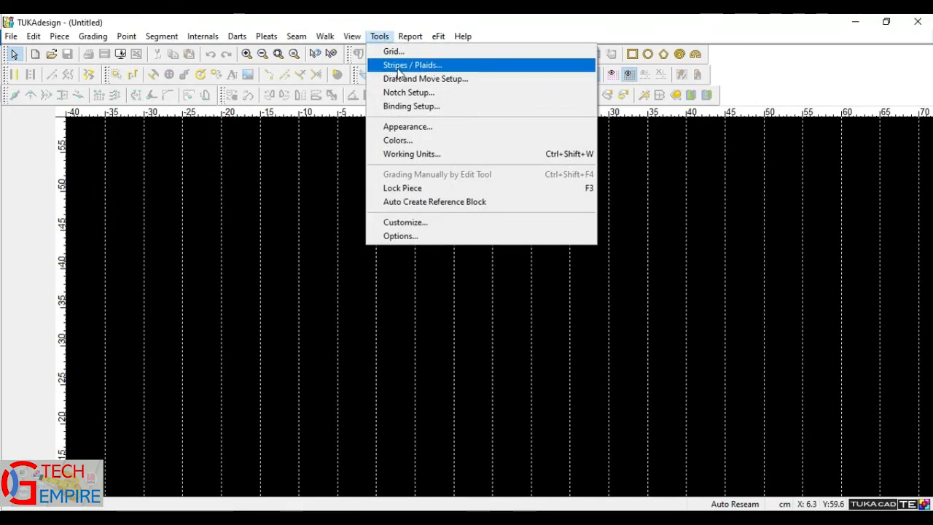
click(396, 65)
click(97, 184)
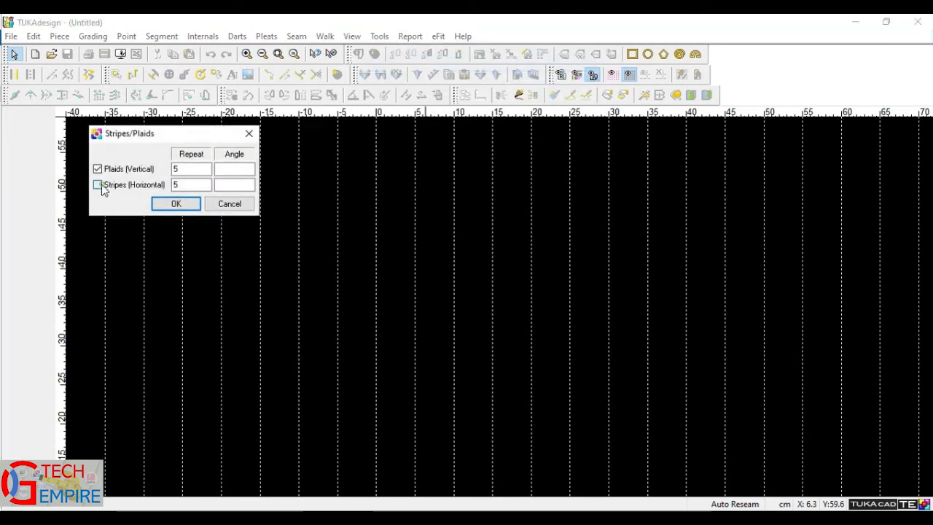
click(175, 205)
scroll(498, 303, down, 3)
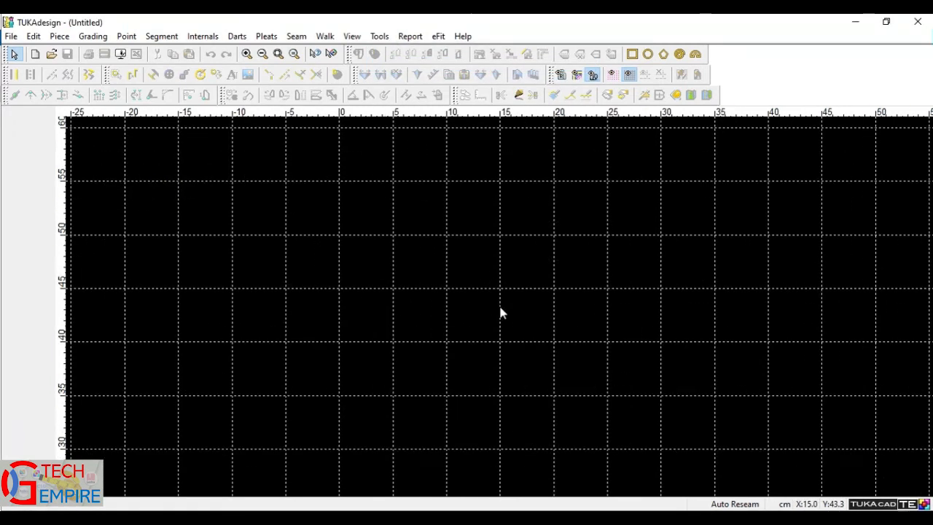
Look through the notch types in the default notch parameters, choose type V and apply it
click(379, 36)
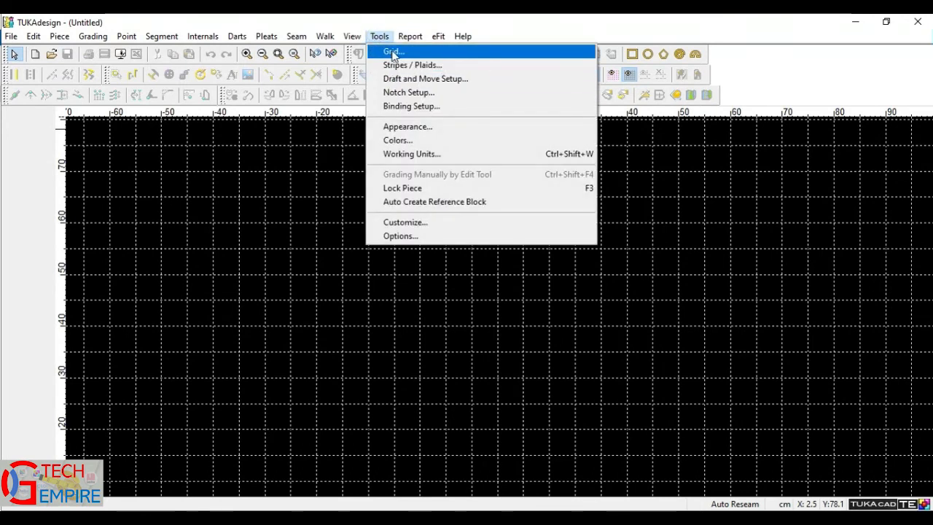
click(419, 98)
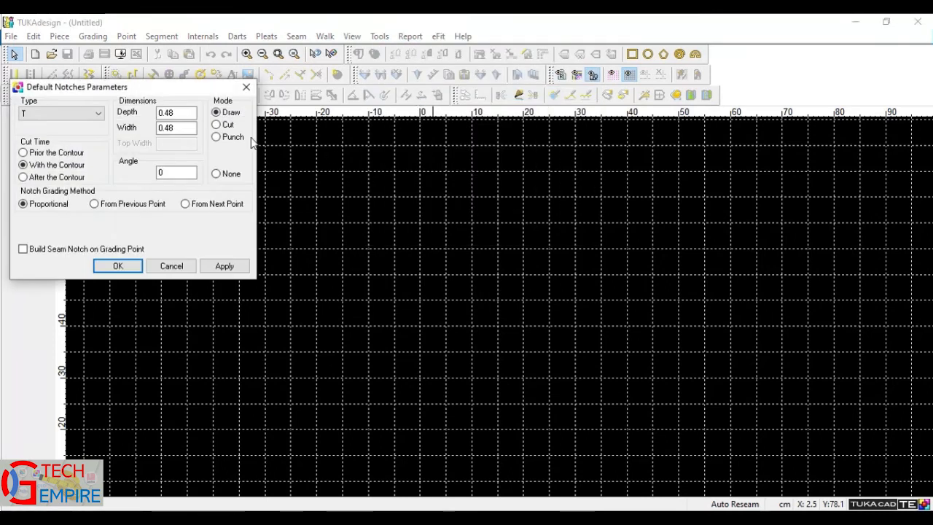
drag(141, 89, 316, 124)
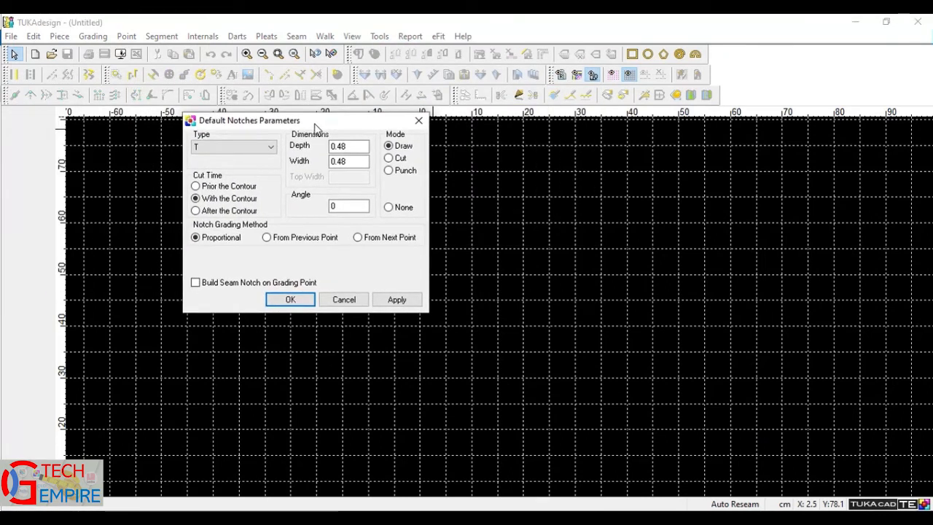
click(242, 148)
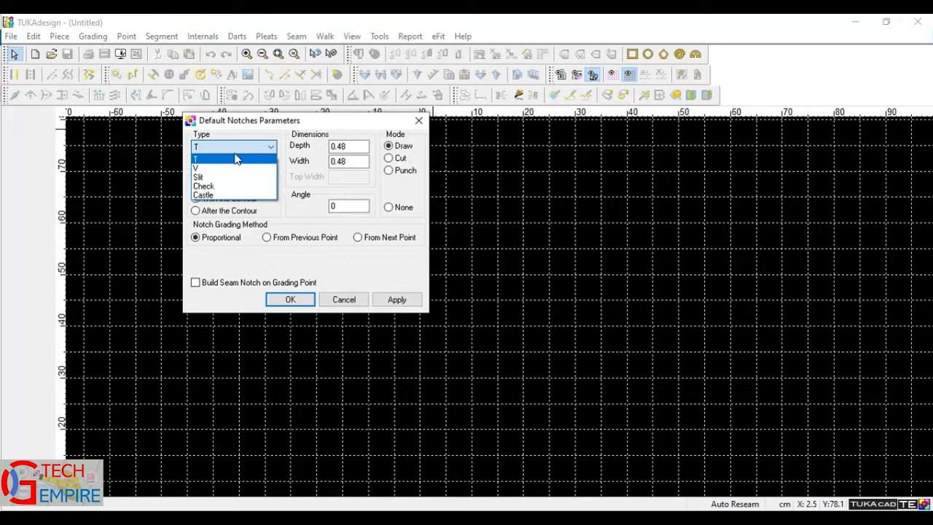
click(341, 127)
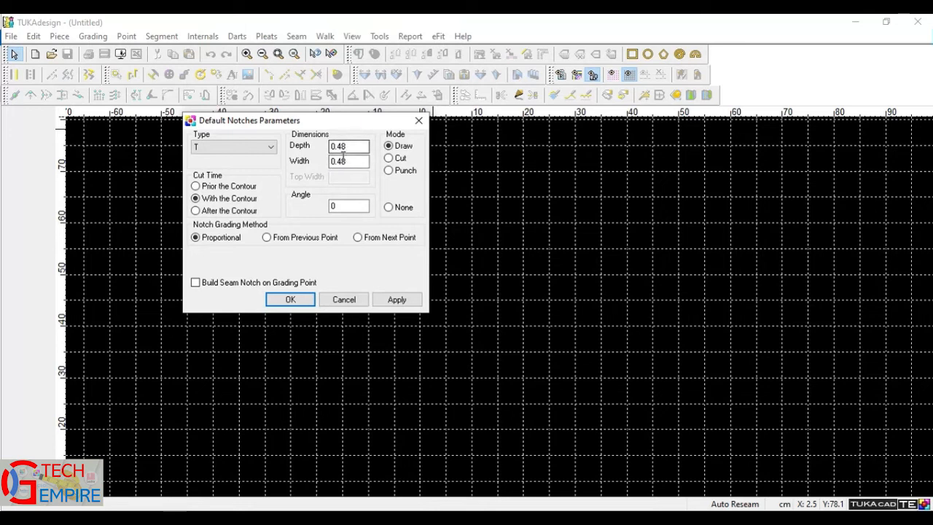
click(252, 146)
click(218, 168)
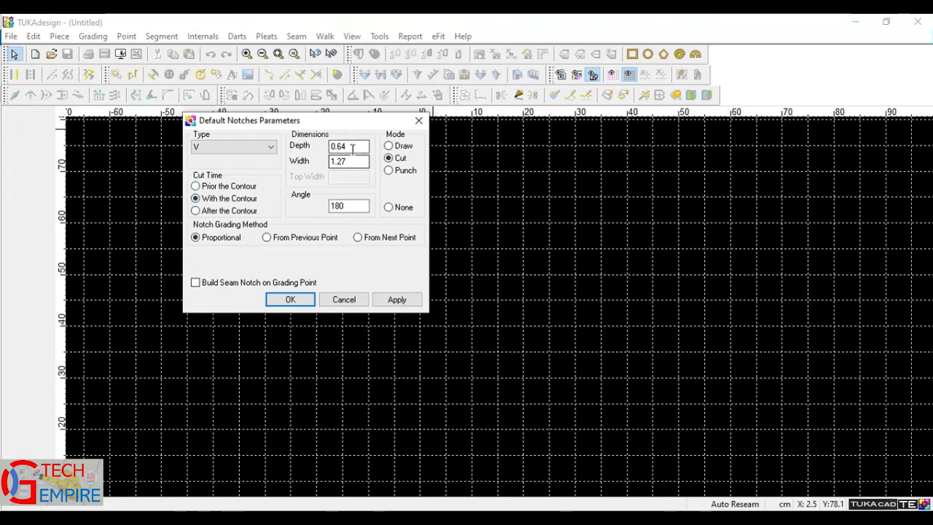
click(250, 147)
click(220, 161)
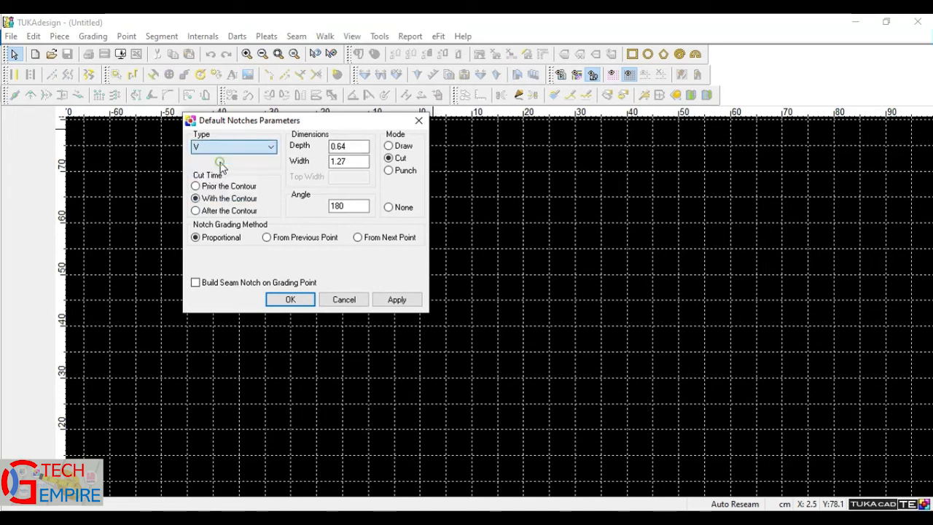
click(396, 299)
click(291, 302)
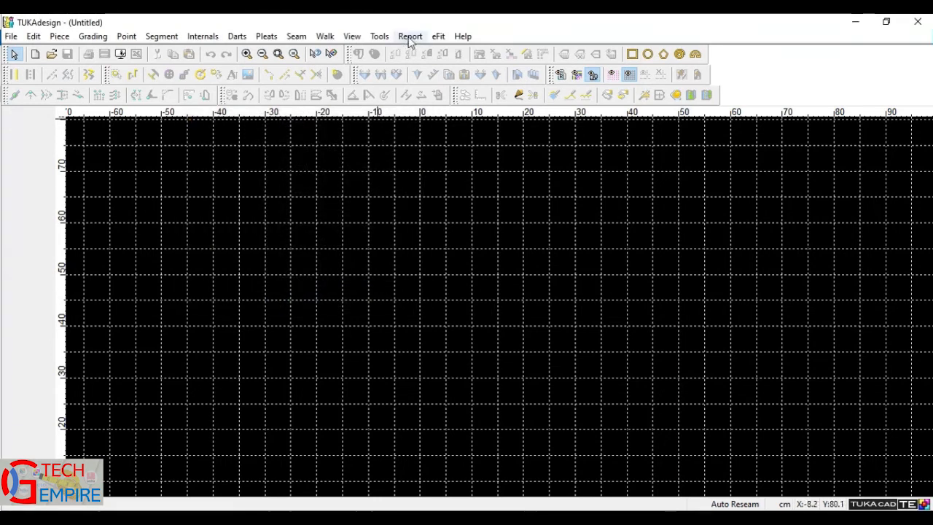
click(465, 38)
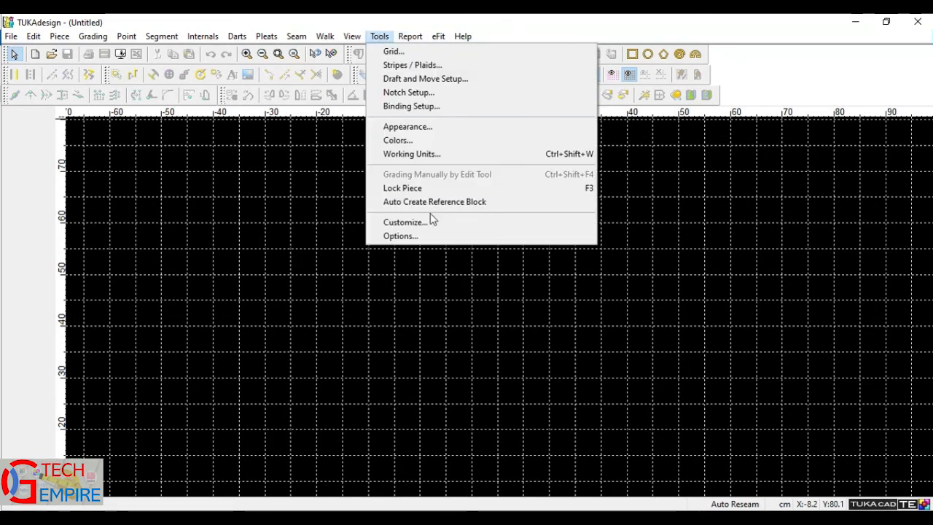
click(531, 27)
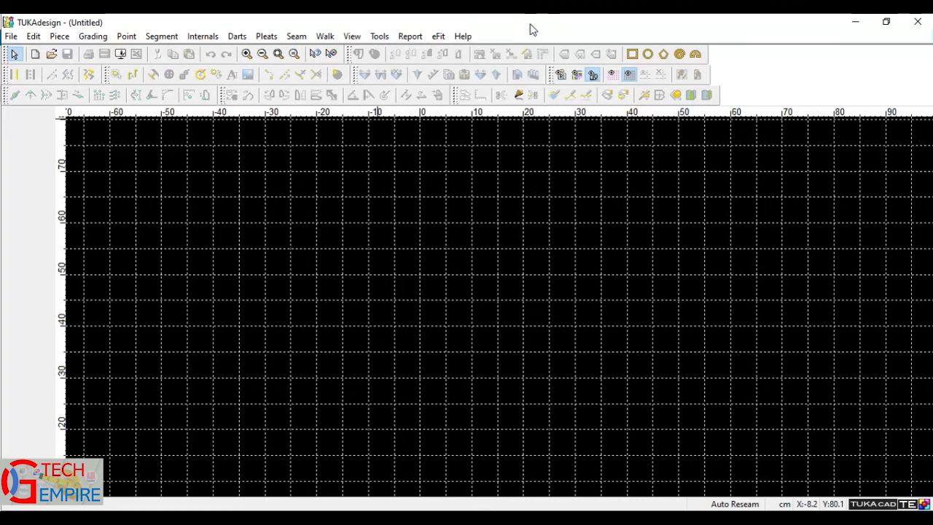
Review the Piece View settings for global descriptions, contour points, internals and plotter output
key(F10)
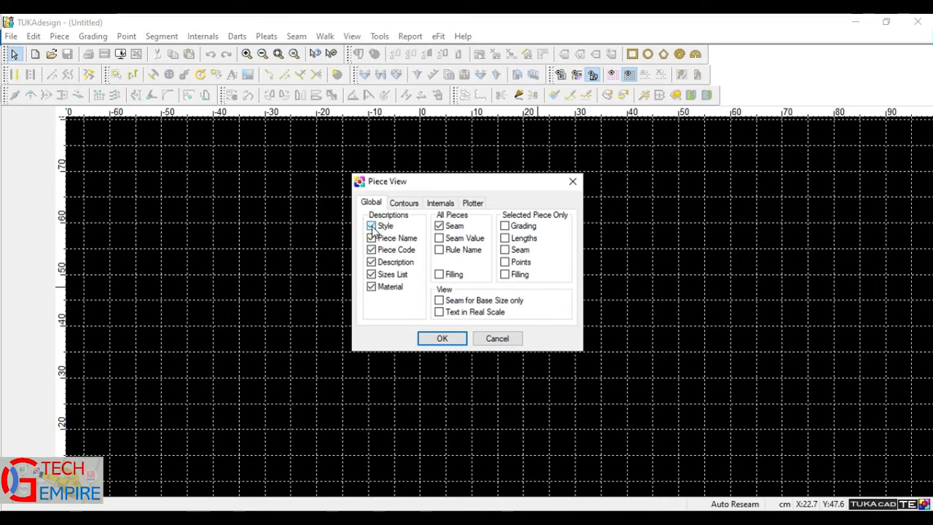
click(372, 227)
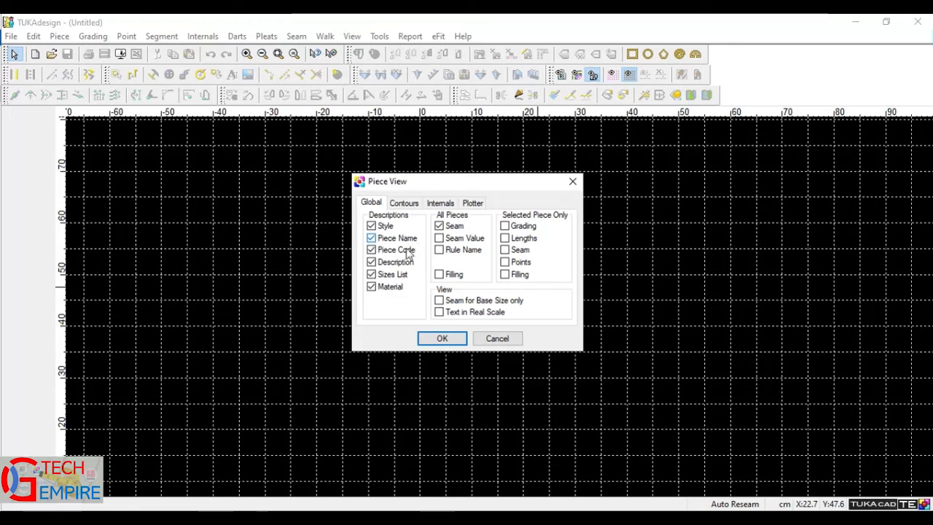
click(371, 274)
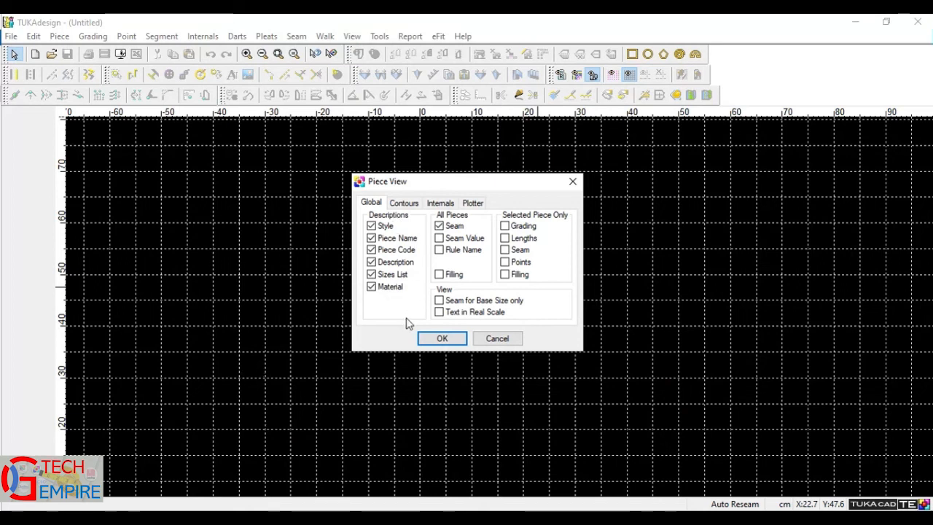
click(409, 207)
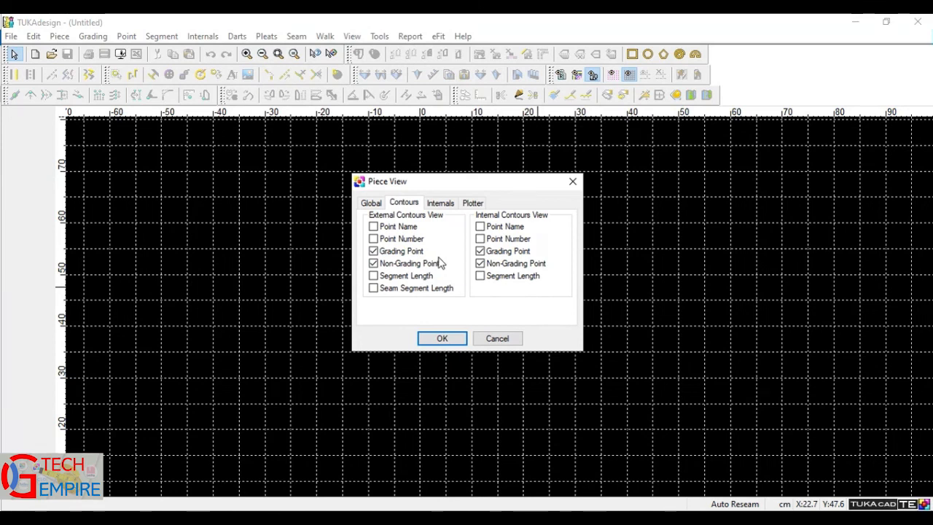
click(373, 263)
click(373, 263)
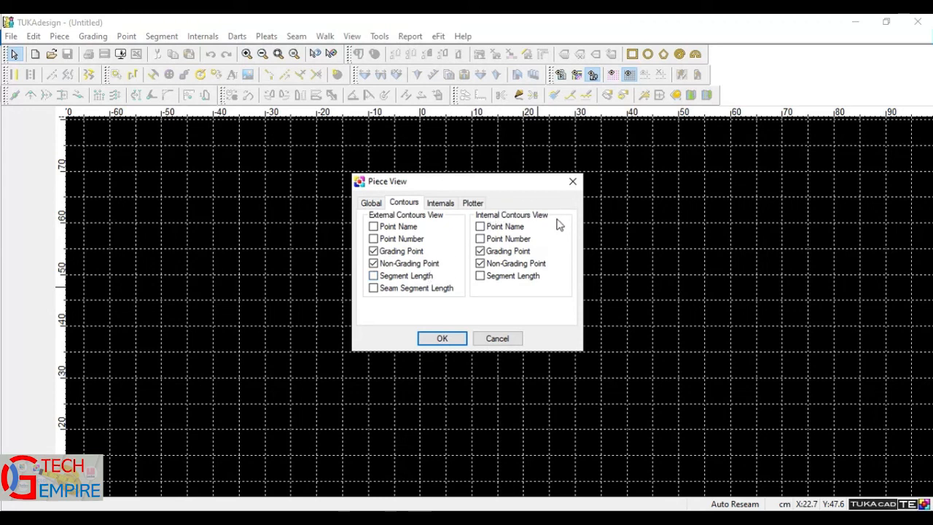
click(441, 204)
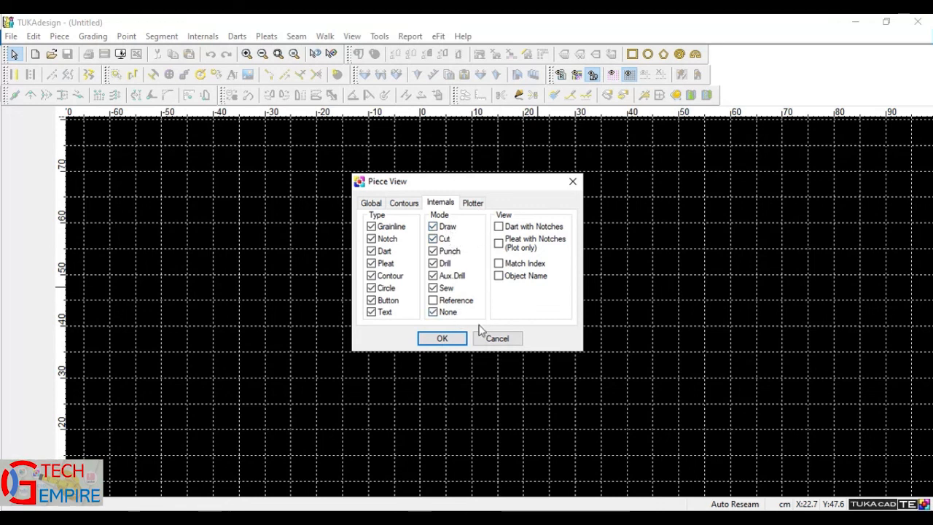
click(473, 204)
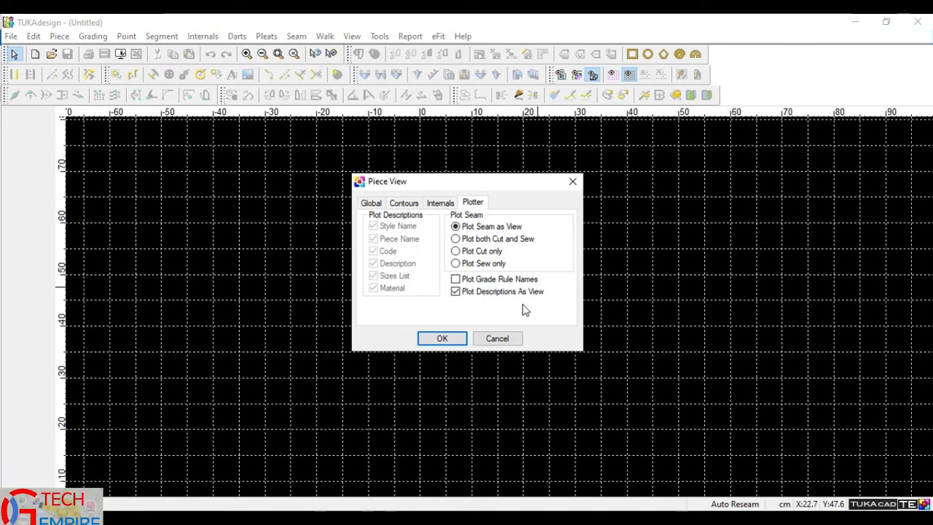
Compare the global description options with the plotter description options in Piece View and accept the dialog
click(371, 202)
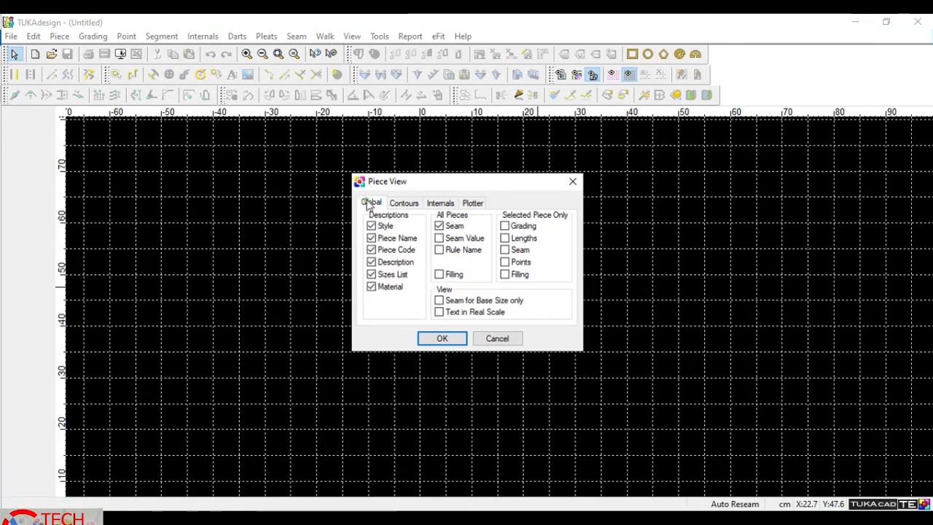
click(473, 202)
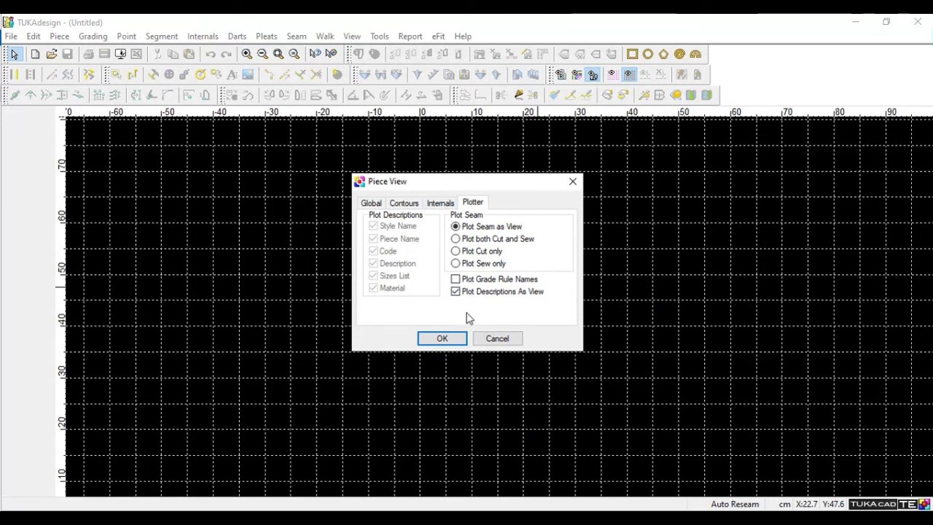
click(368, 203)
click(473, 203)
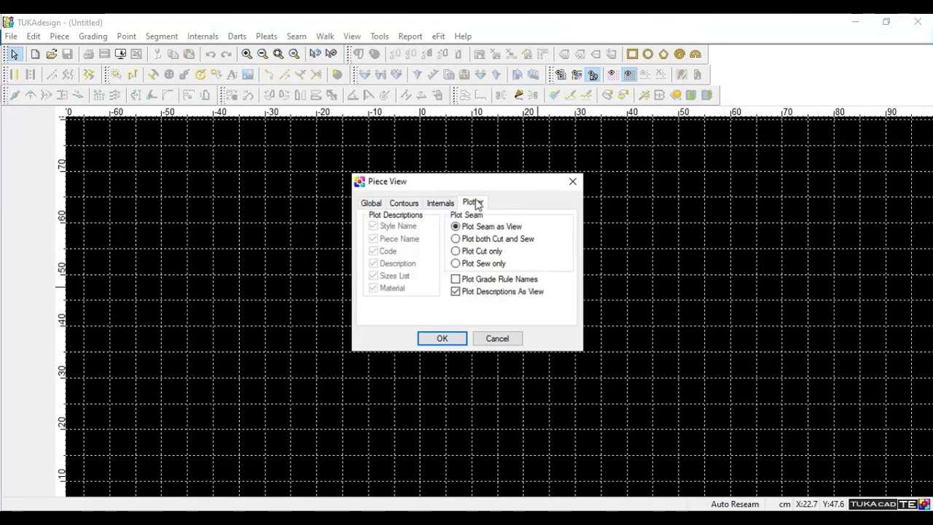
click(370, 202)
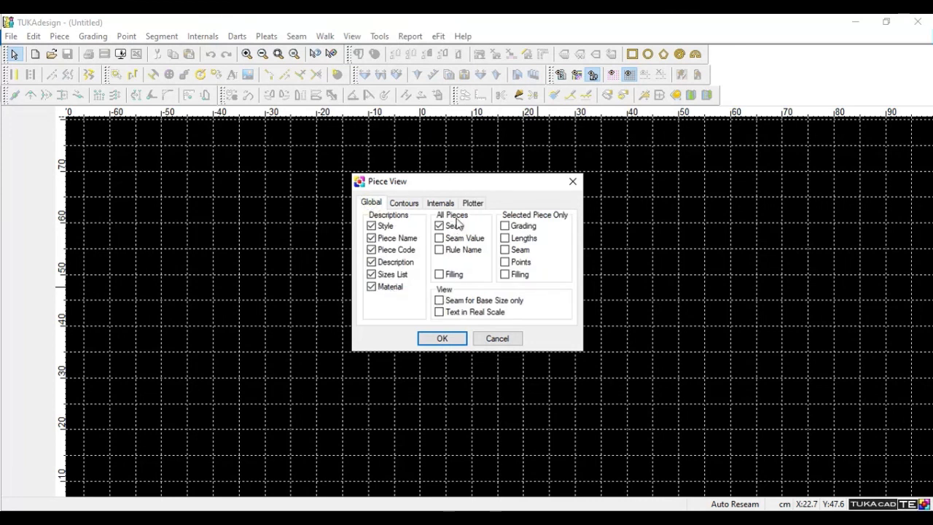
click(472, 203)
click(447, 339)
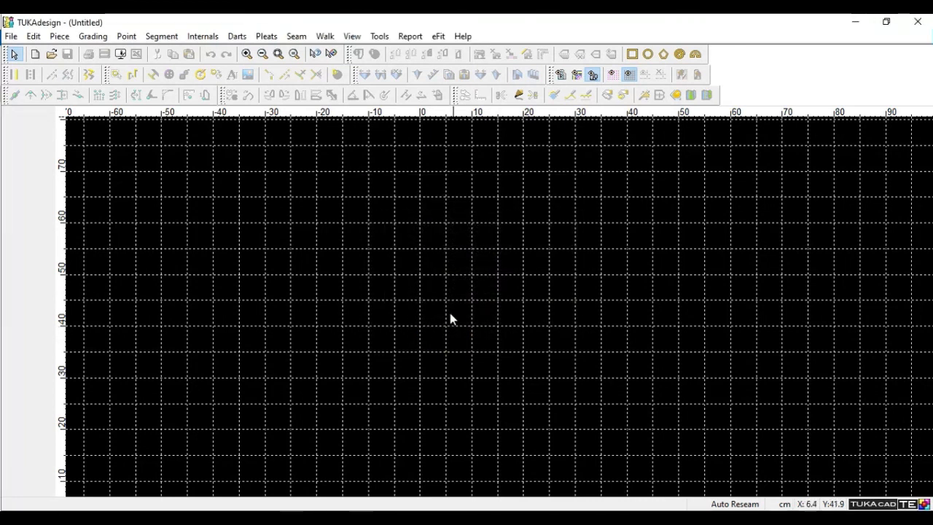
click(353, 38)
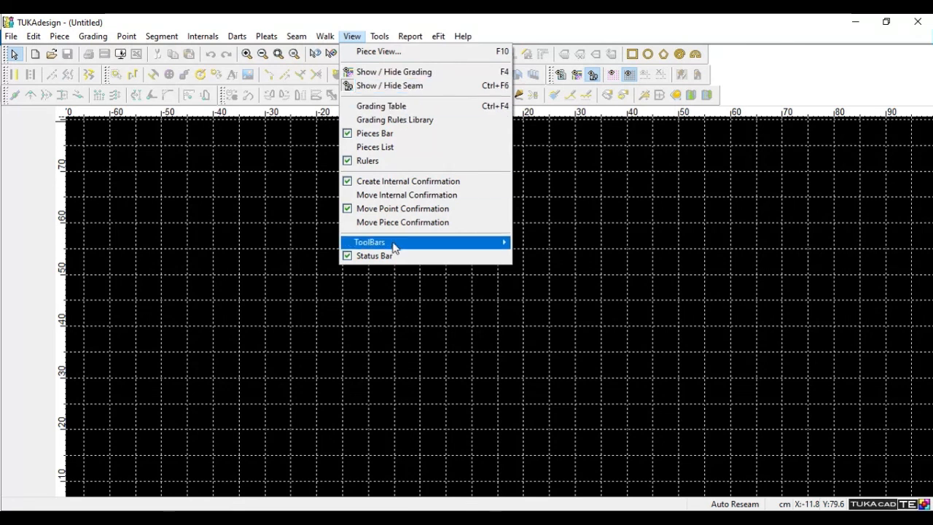
mouse_move(394, 248)
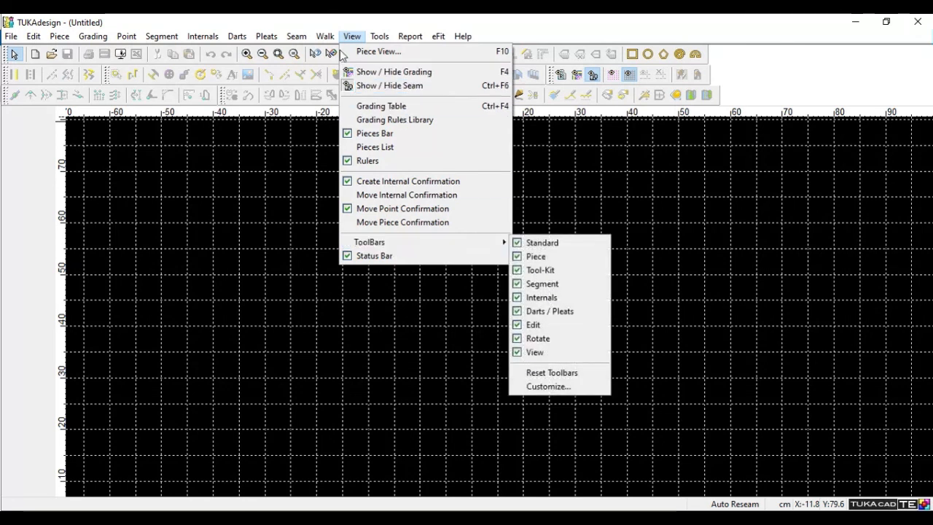
mouse_move(326, 40)
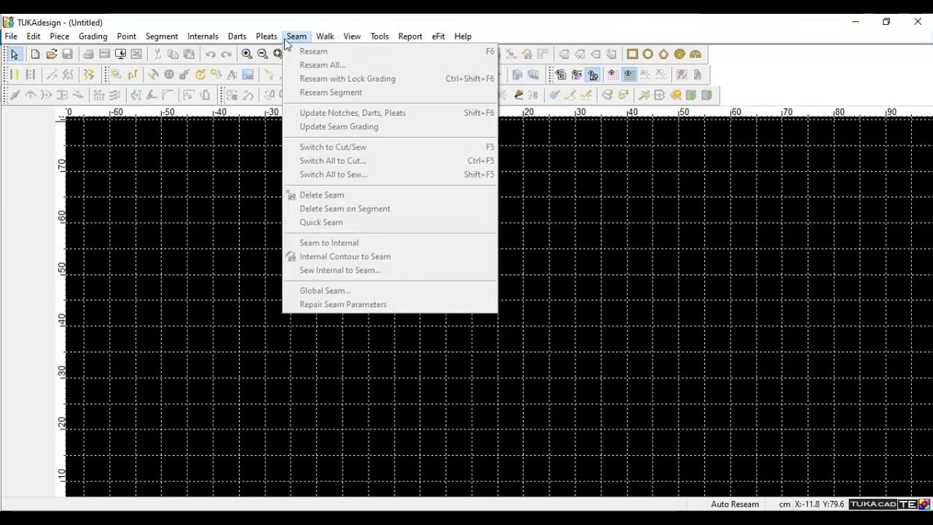
mouse_move(273, 41)
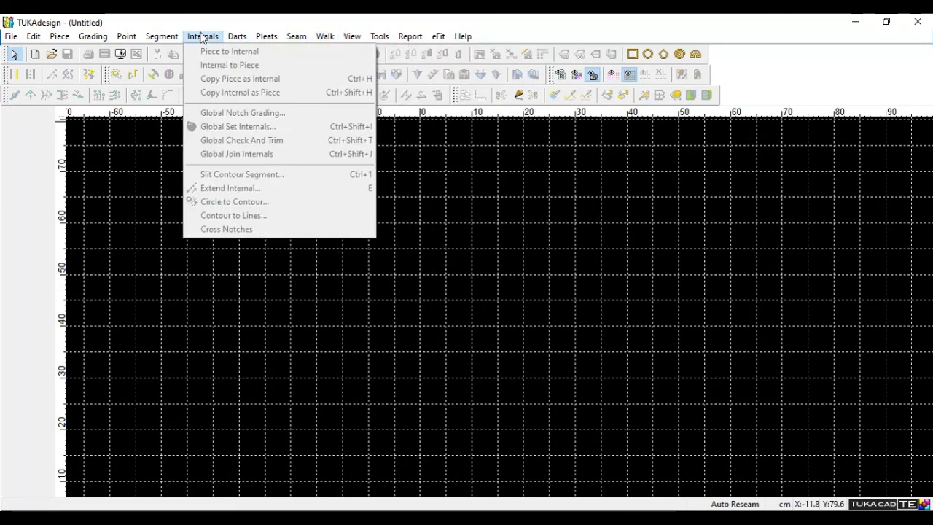
mouse_move(168, 41)
mouse_move(89, 40)
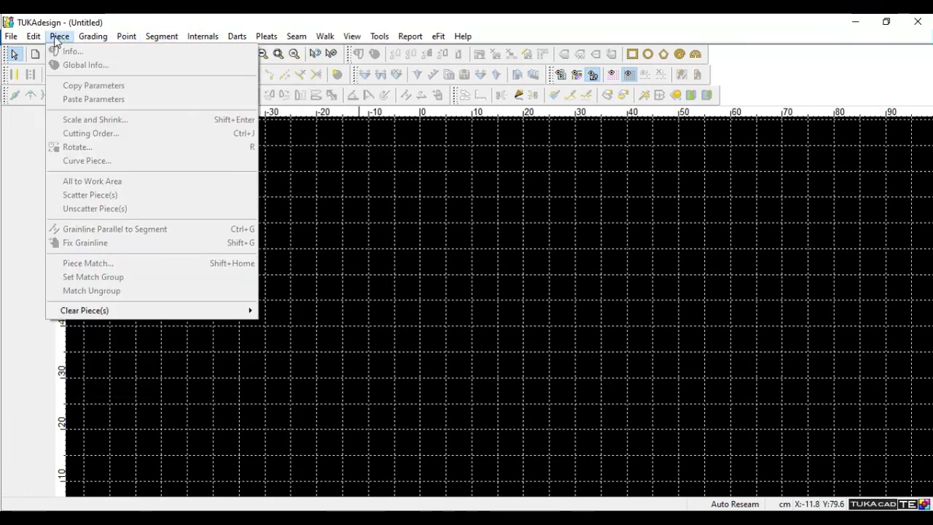
mouse_move(10, 44)
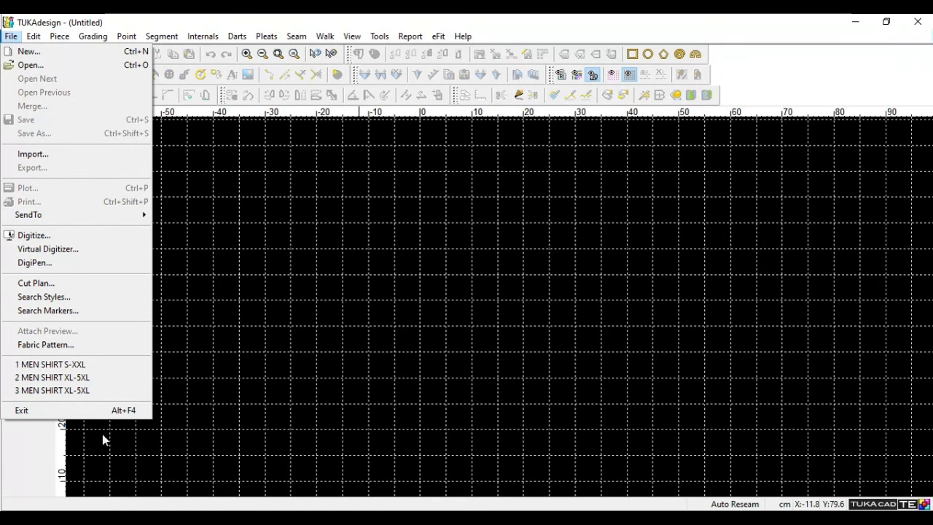
click(386, 255)
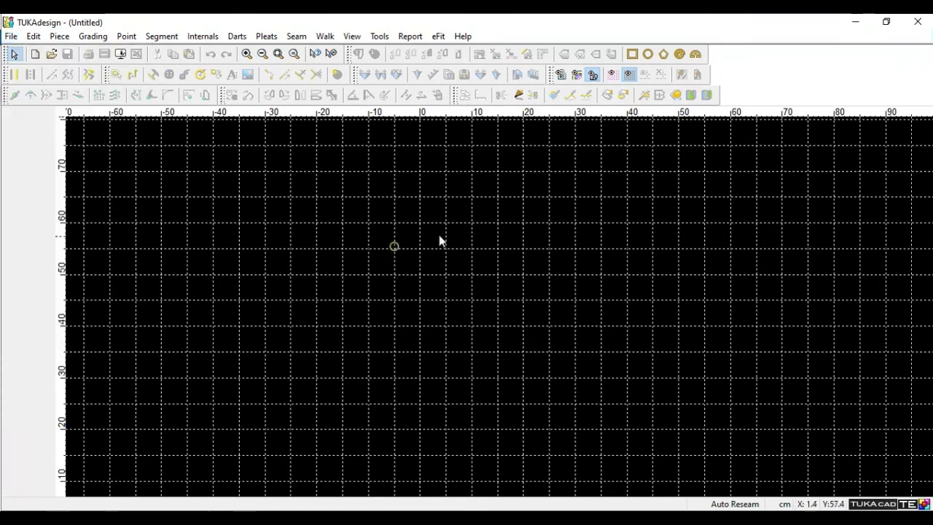